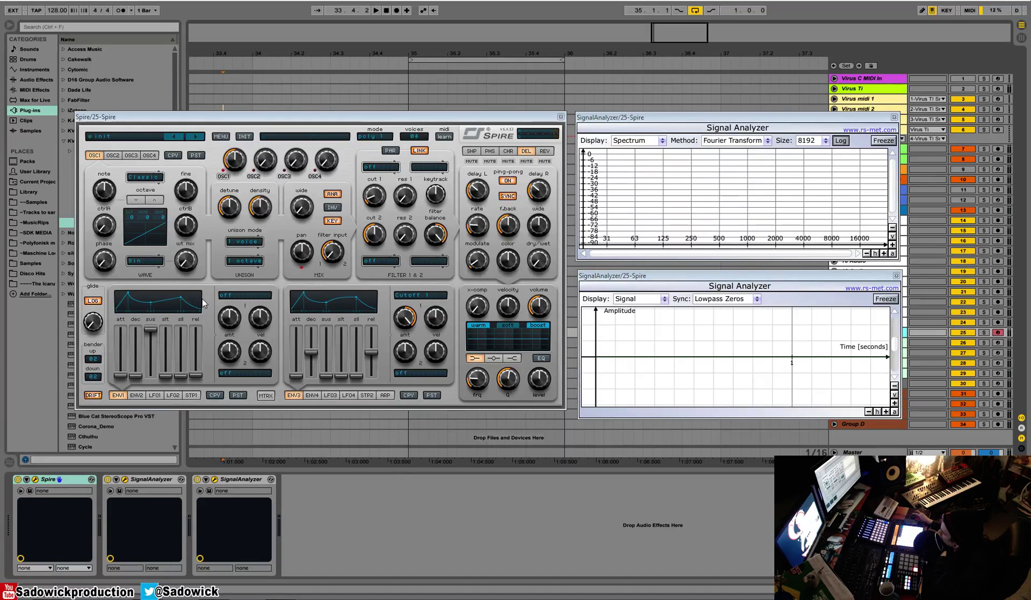
Try Osc1 Pitch as LFO 1's first modulation target, and switch that target back off.
click(155, 396)
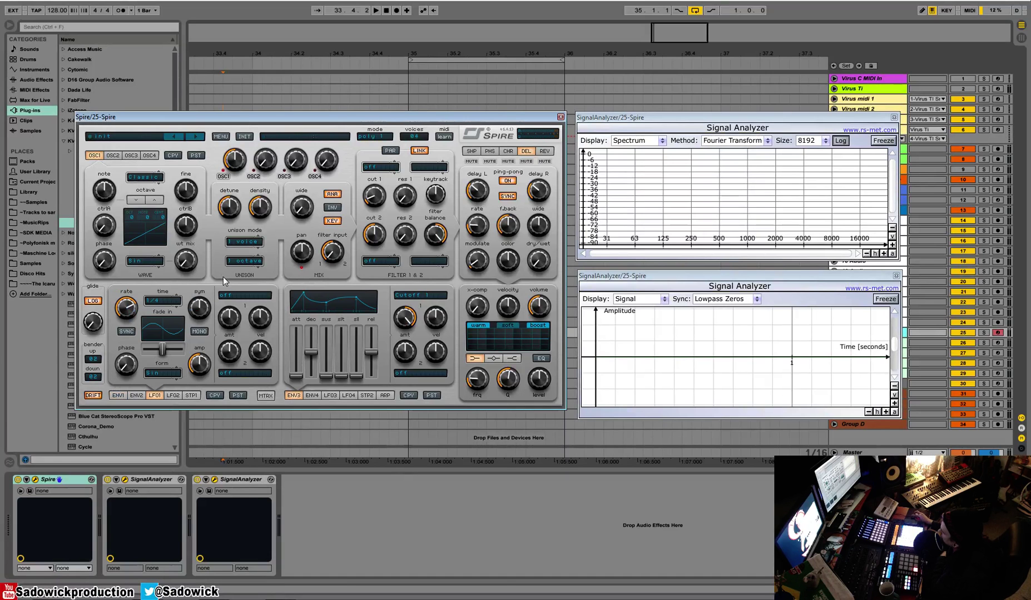
click(230, 295)
mouse_move(255, 338)
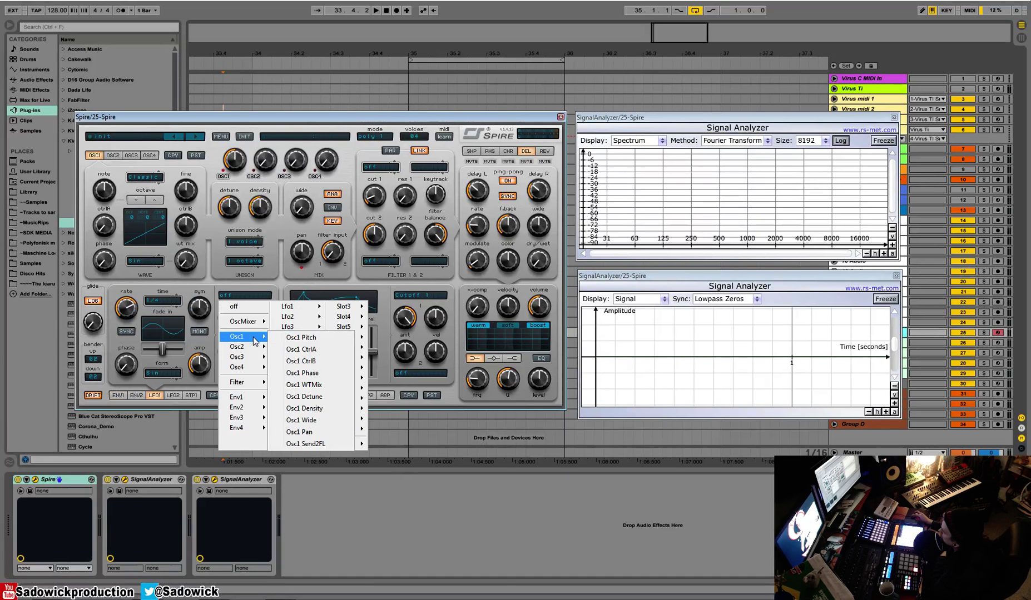
click(302, 338)
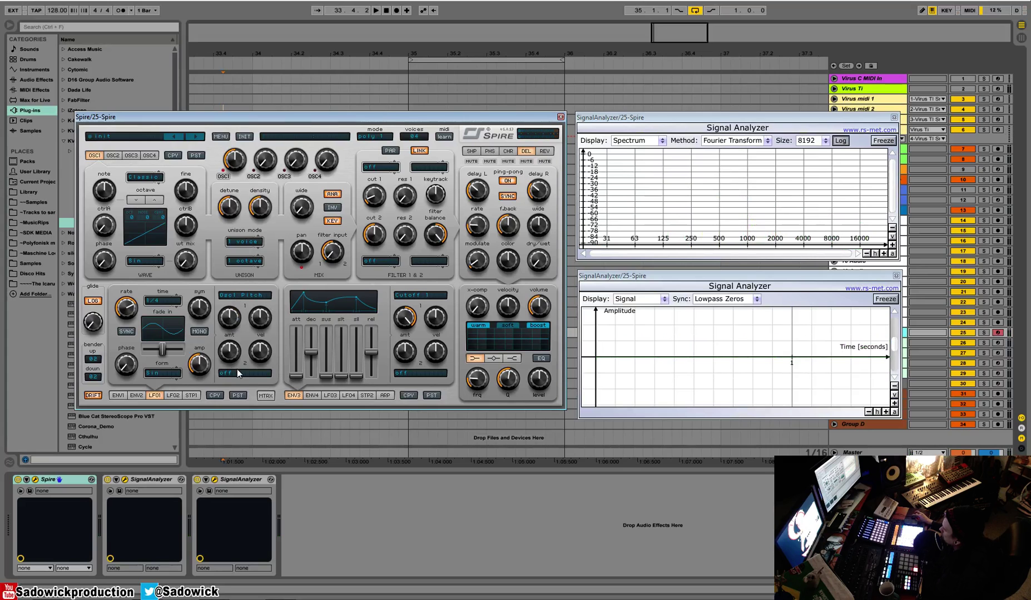
click(238, 295)
click(238, 306)
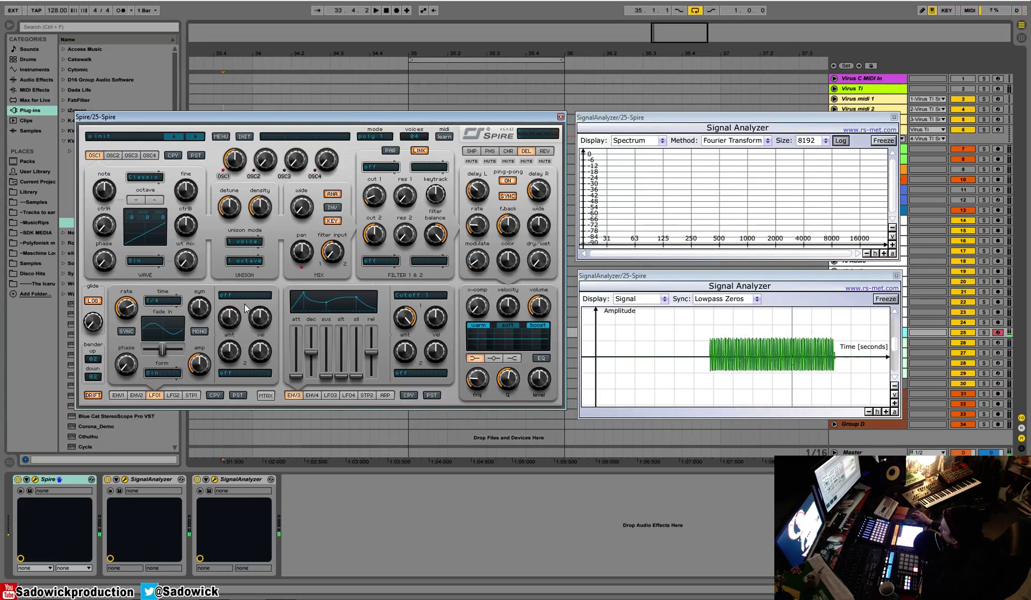
Set the first source of modulation matrix slot 1 to Lfo1.
click(266, 396)
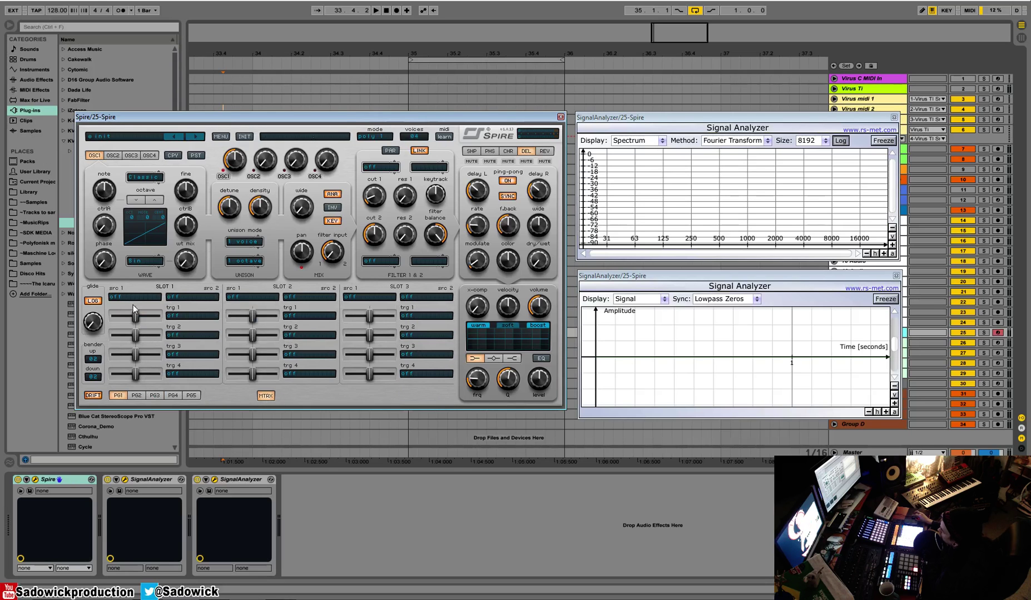
click(192, 395)
click(117, 395)
click(130, 298)
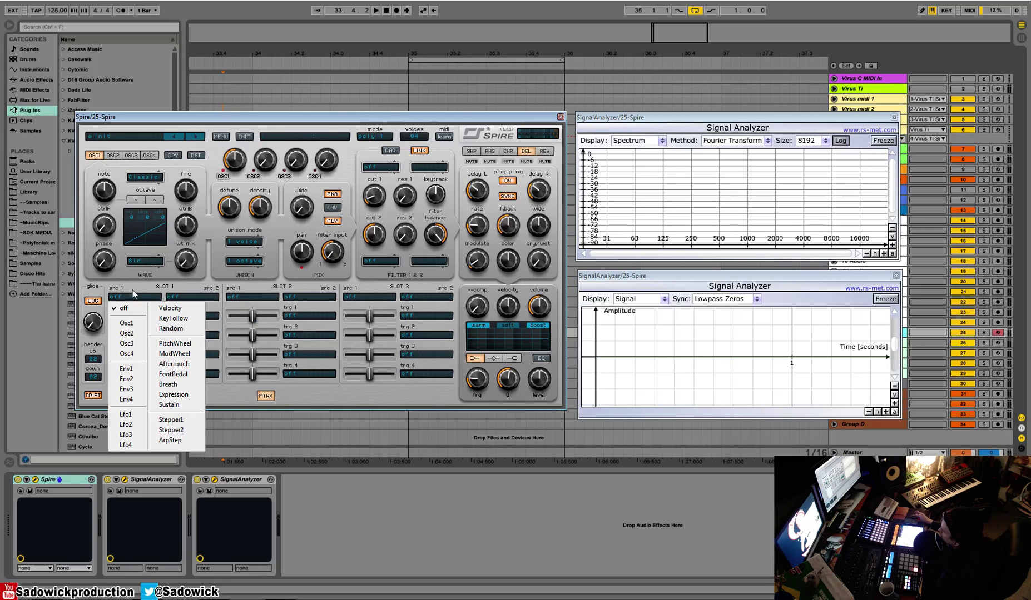
click(138, 297)
click(140, 299)
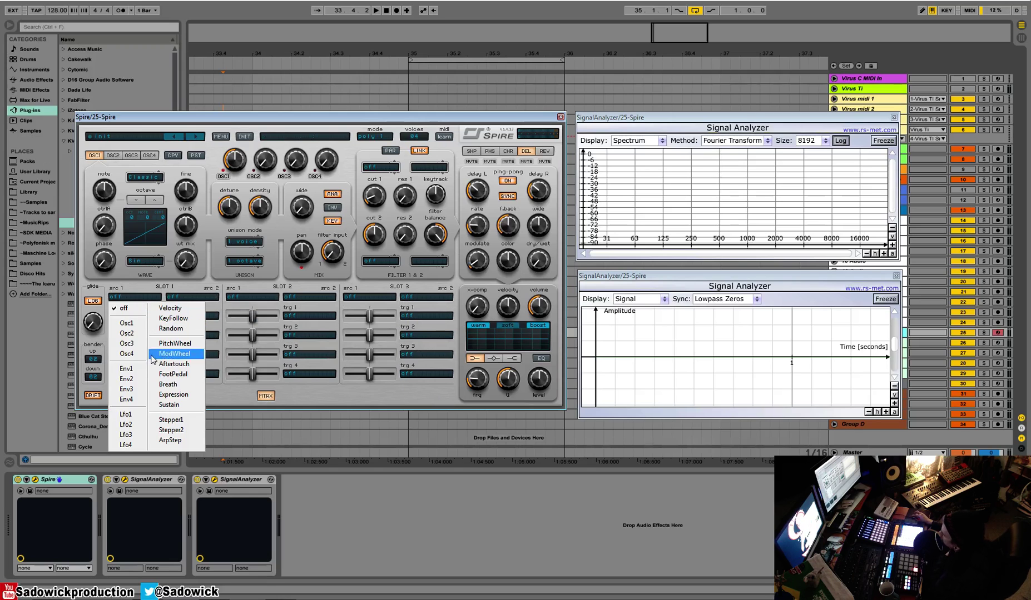
click(135, 417)
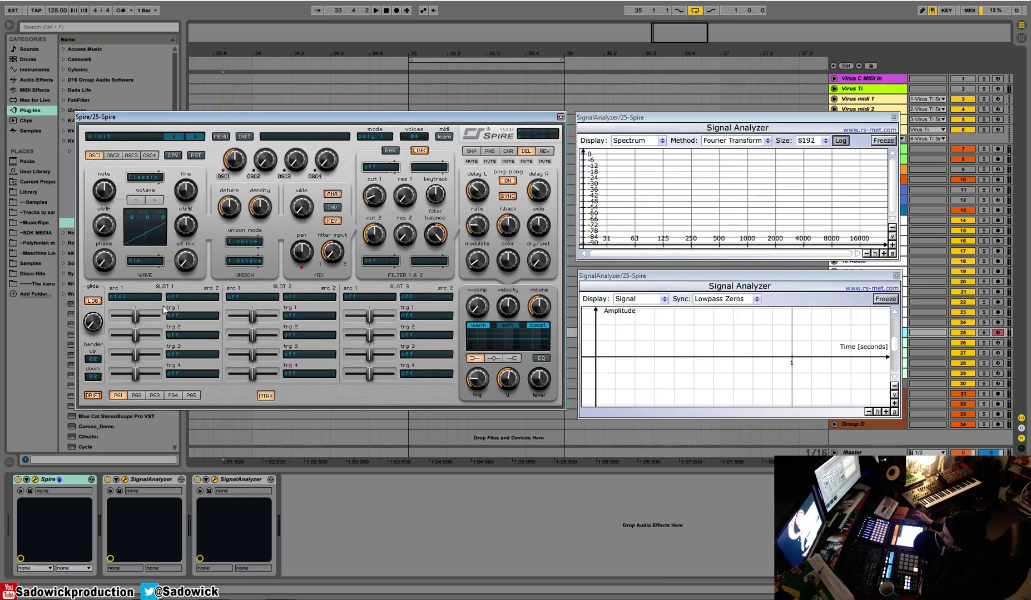
Route matrix slot 1 to Osc1 Pitch with a slightly positive amount, and adjust LFO 1's rate.
click(177, 316)
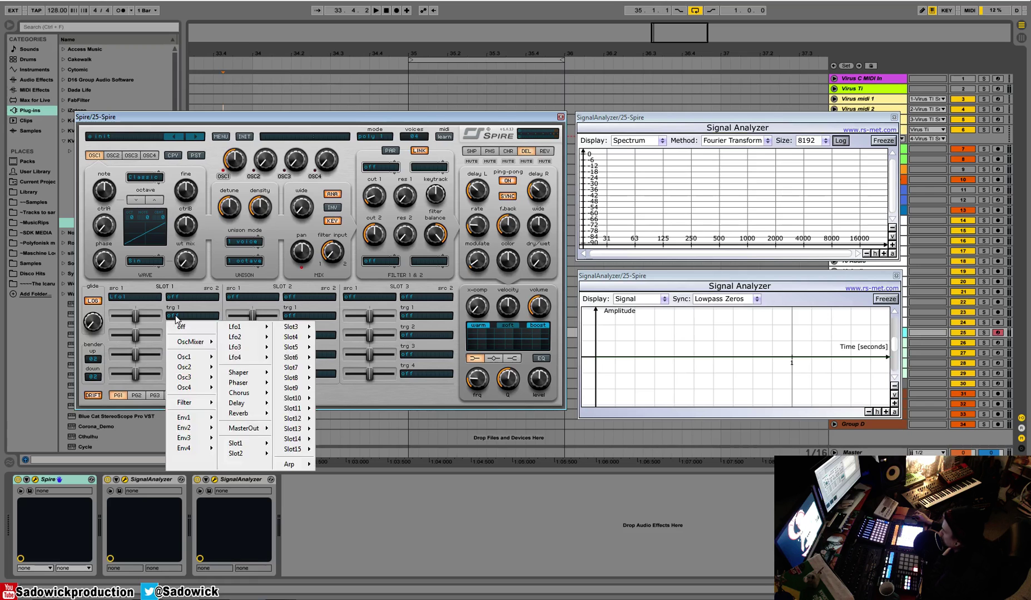
mouse_move(189, 358)
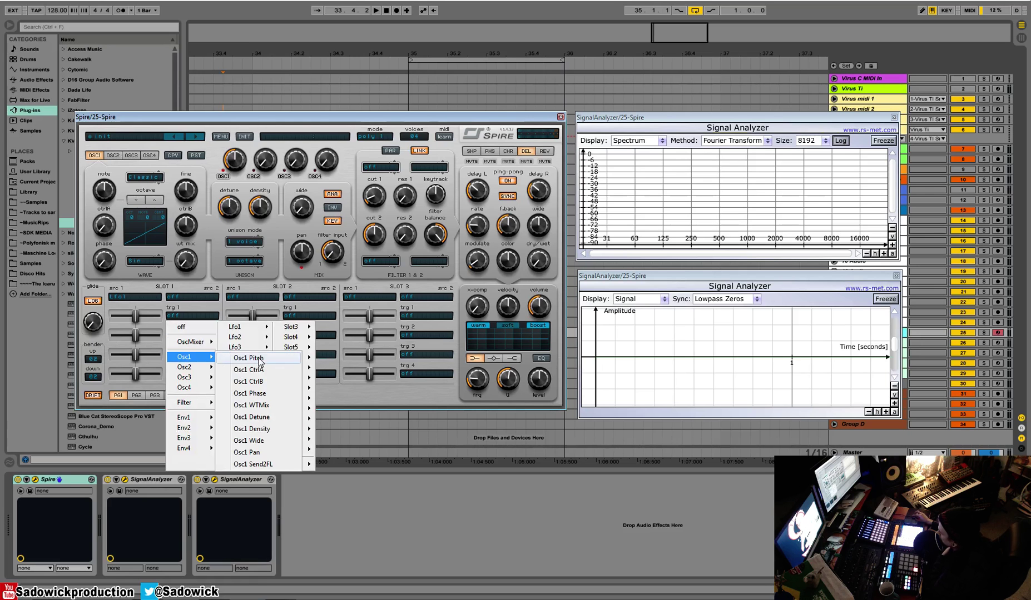
click(259, 357)
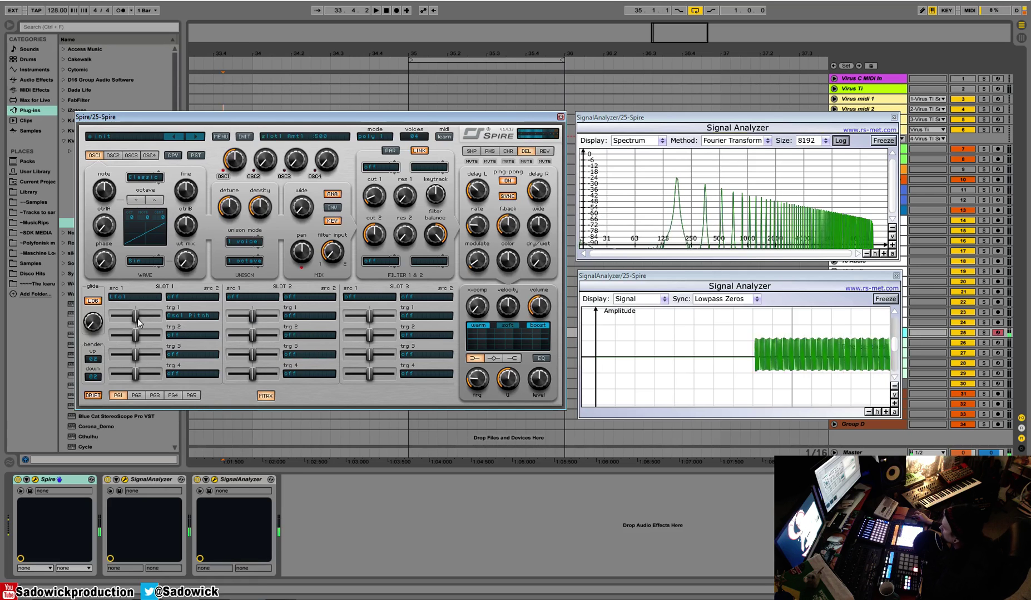
drag(138, 319, 147, 319)
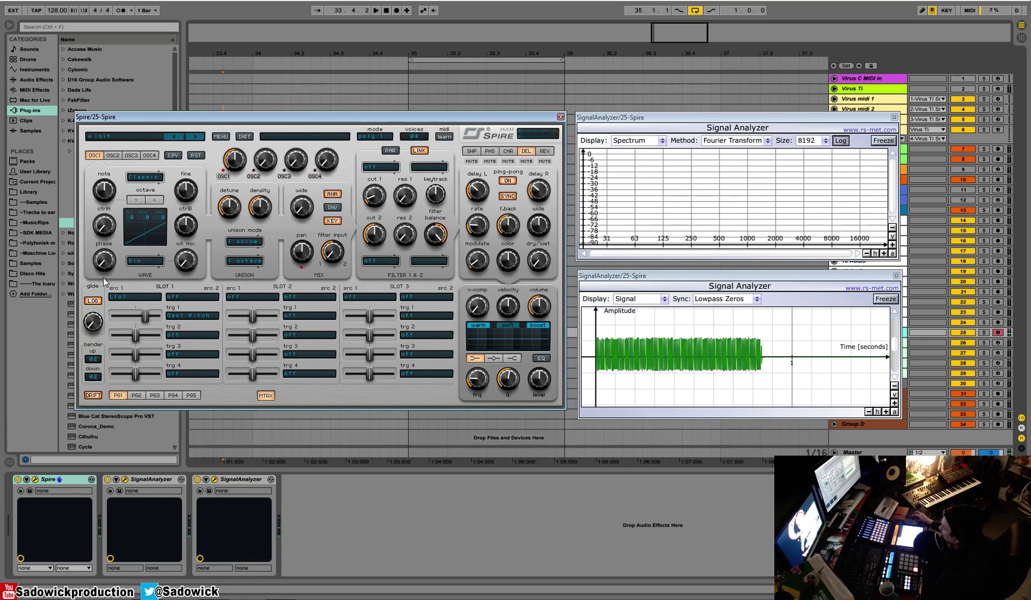
click(262, 397)
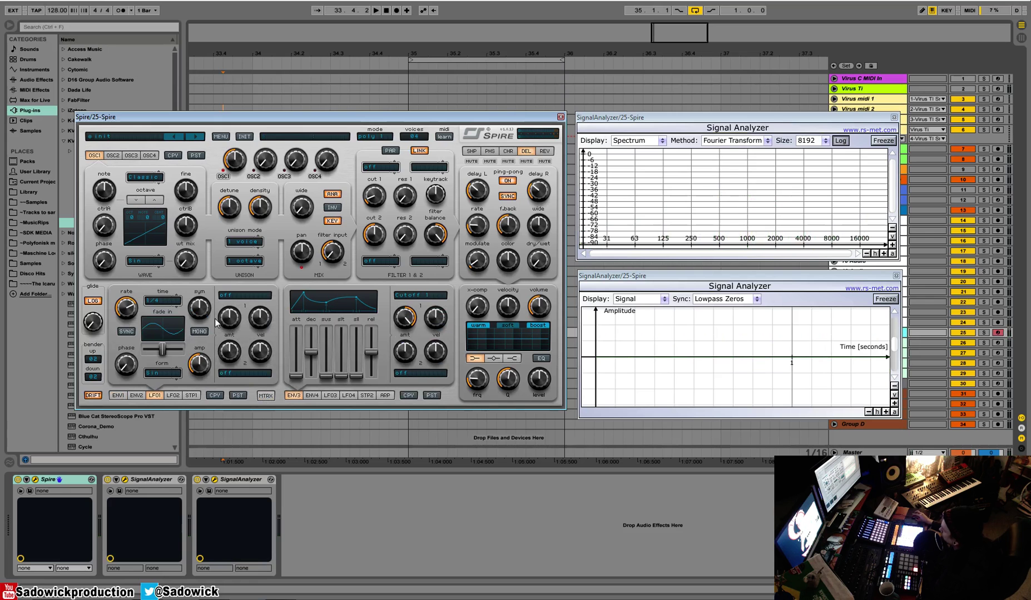
drag(126, 312, 127, 324)
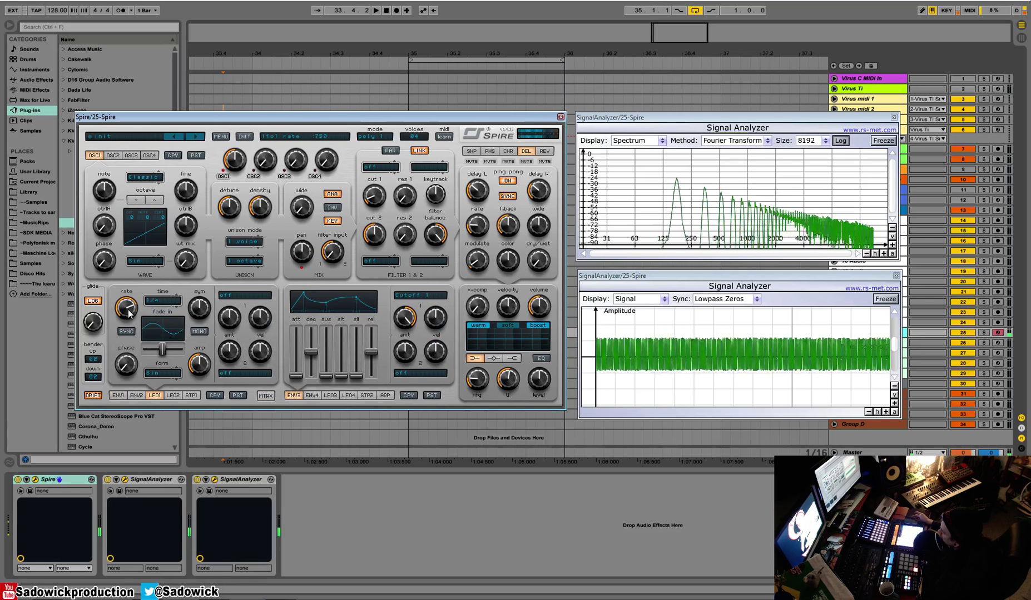
Set slot 1's second source to Lfo2, and lower LFO 2's rate to about 480.
click(265, 396)
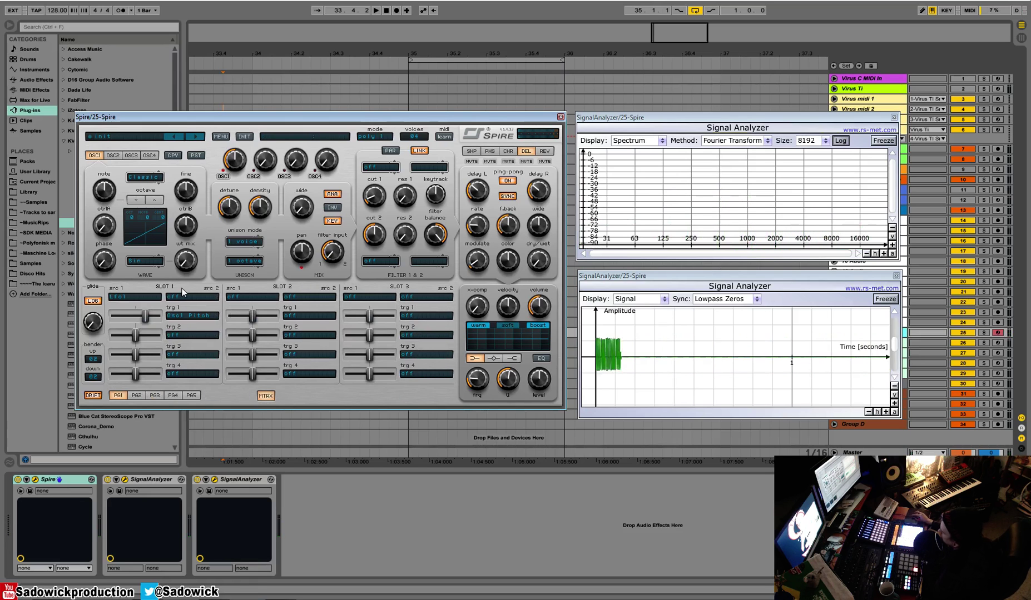
click(180, 298)
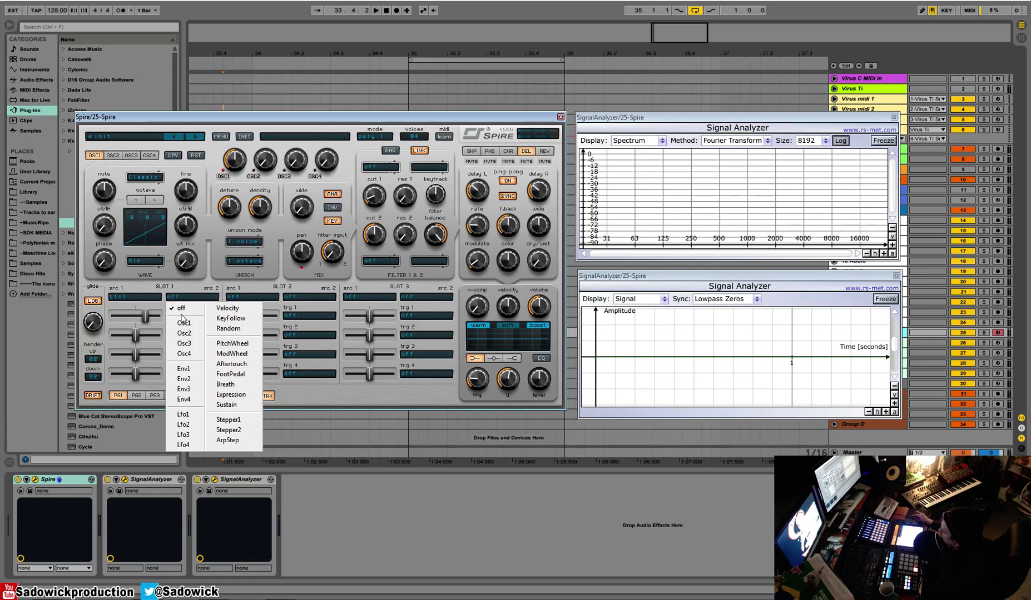
click(198, 424)
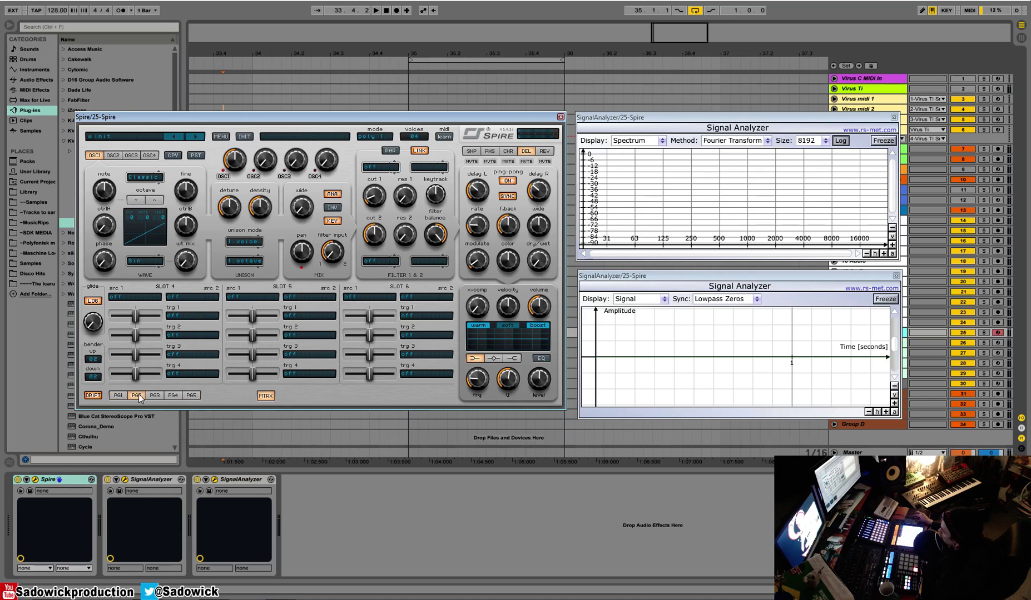
click(266, 396)
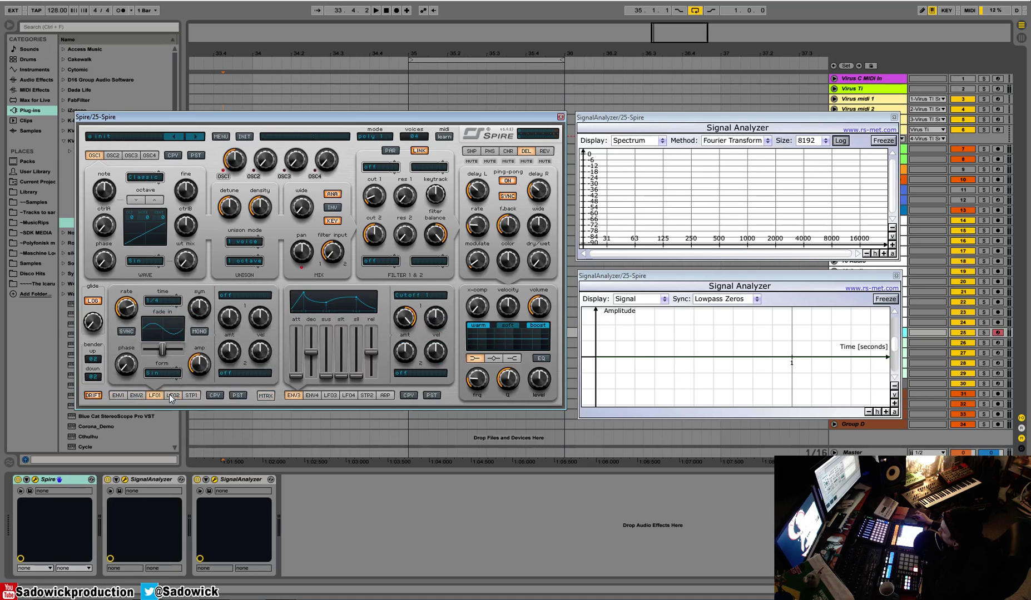
drag(128, 316, 124, 368)
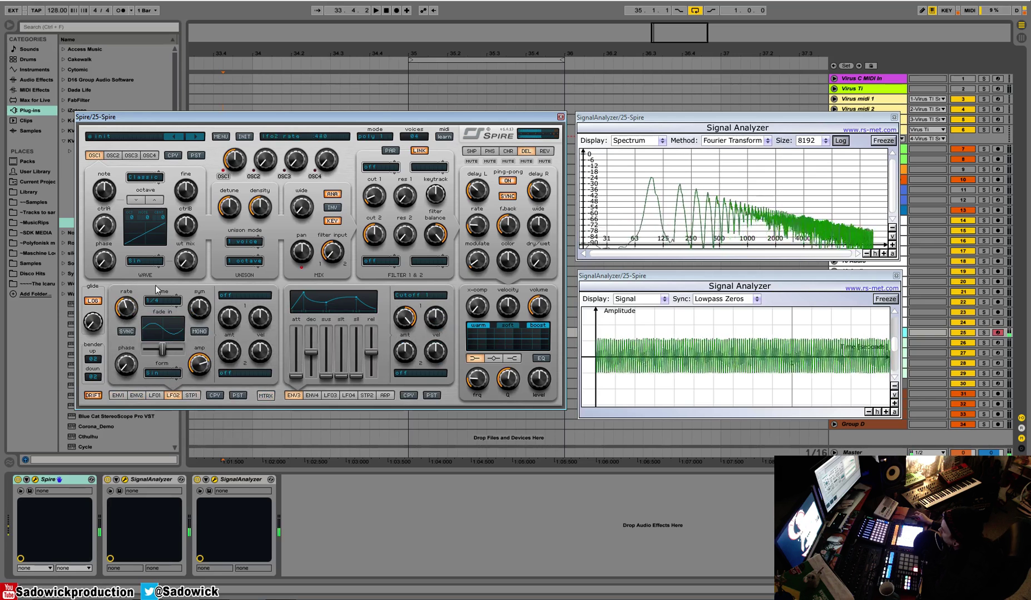
Set the first source of modulation matrix slot 2 to Lfo2.
click(266, 396)
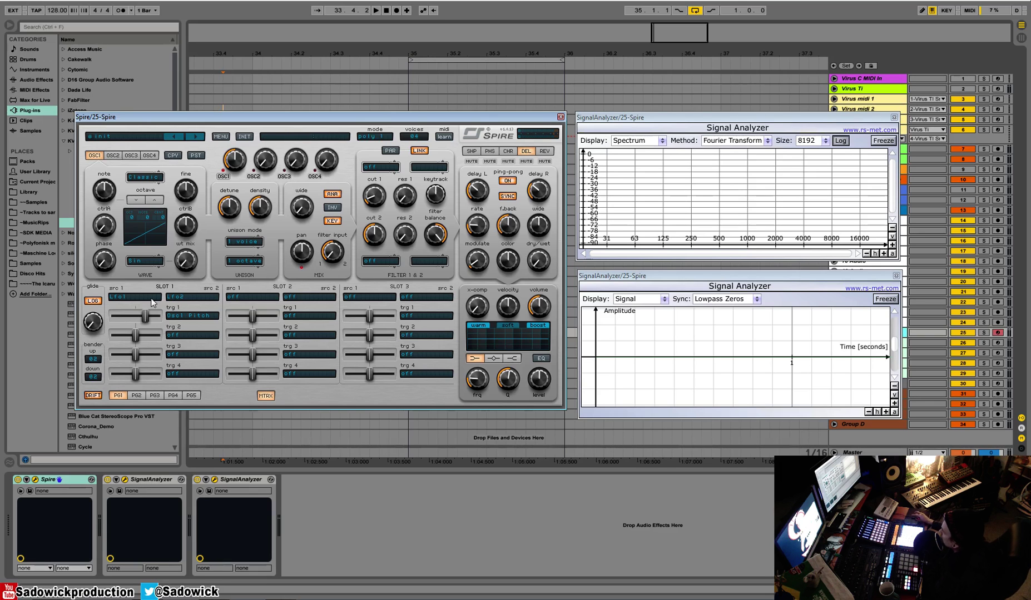
click(183, 347)
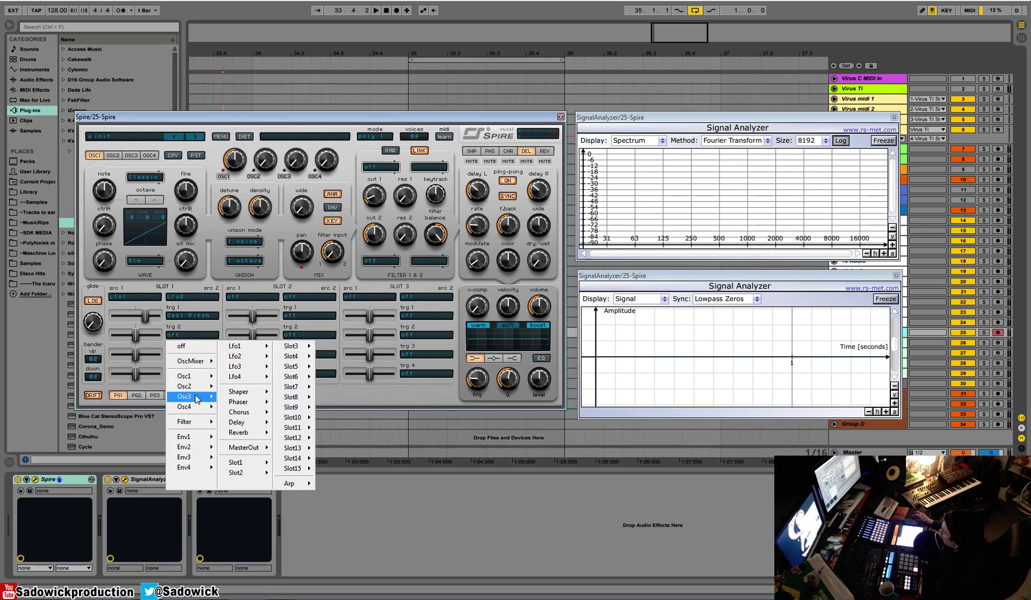
click(225, 296)
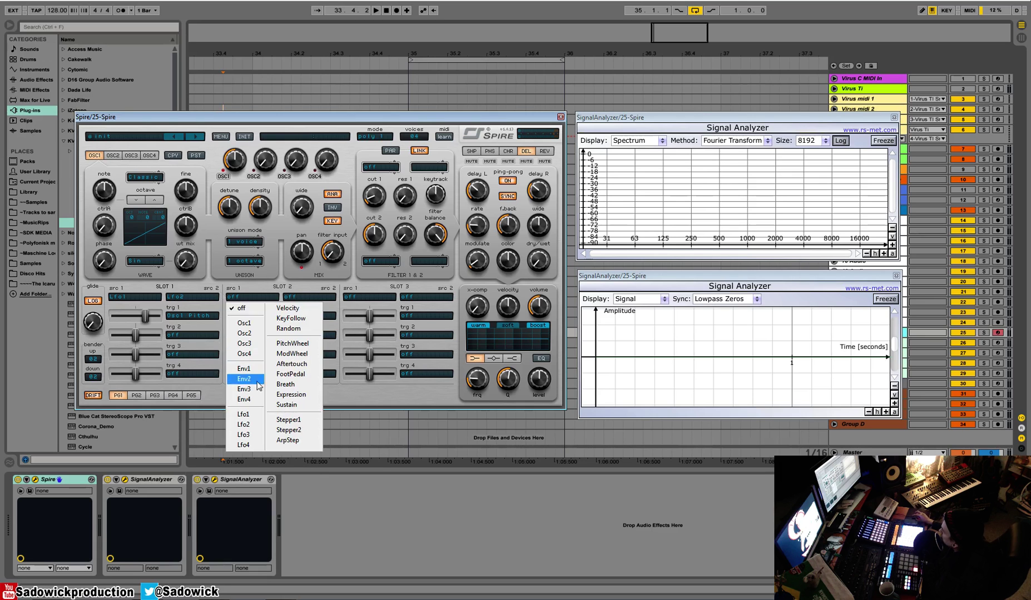
click(244, 425)
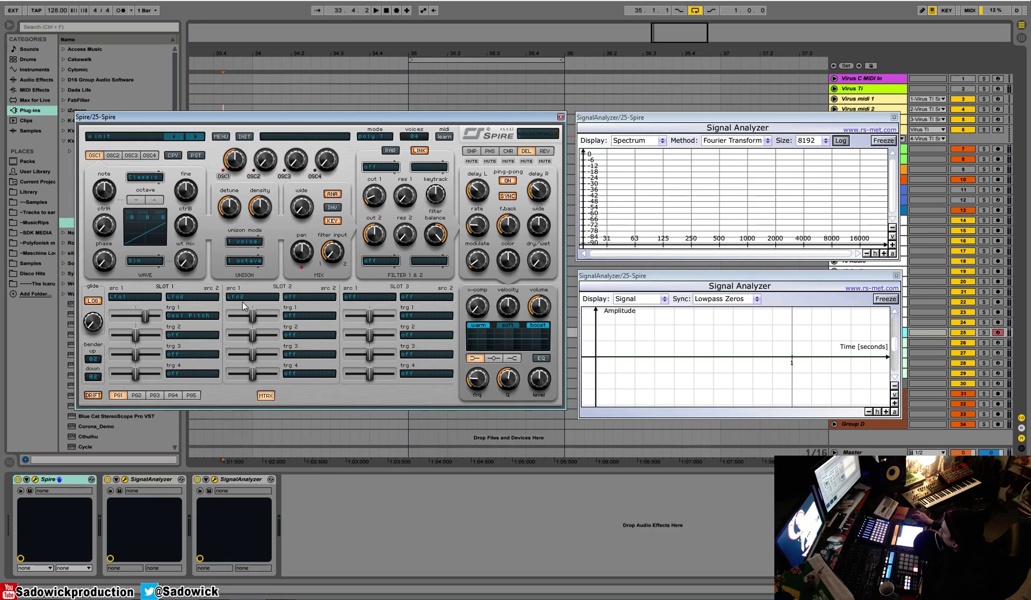
Route matrix slot 2 to Cutoff 1 with a positive amount, and switch off envelope 3's own Cutoff 1 target.
click(282, 313)
mouse_move(322, 403)
click(362, 405)
click(273, 398)
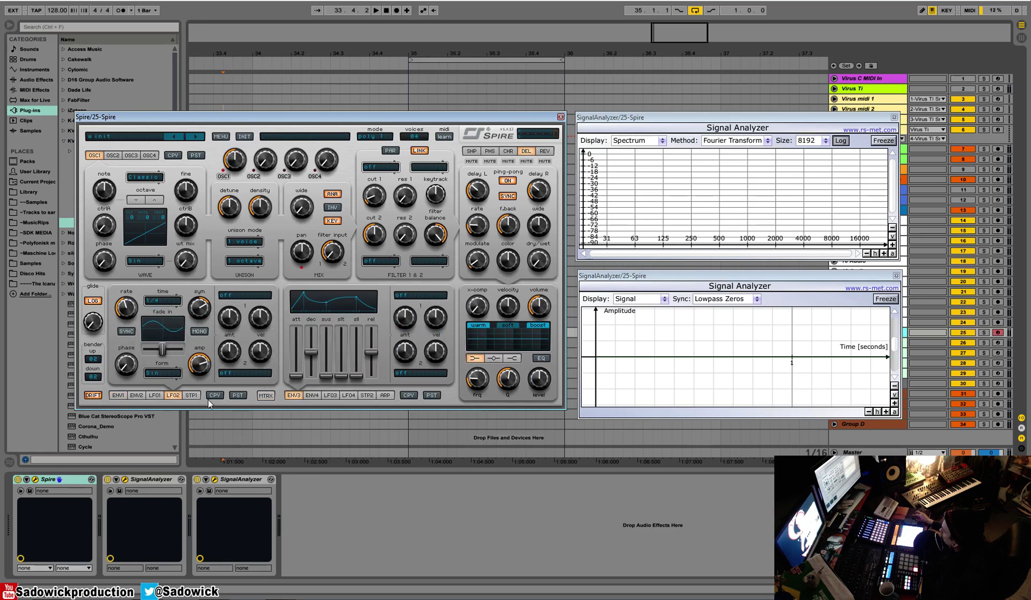
click(266, 396)
click(309, 317)
click(265, 317)
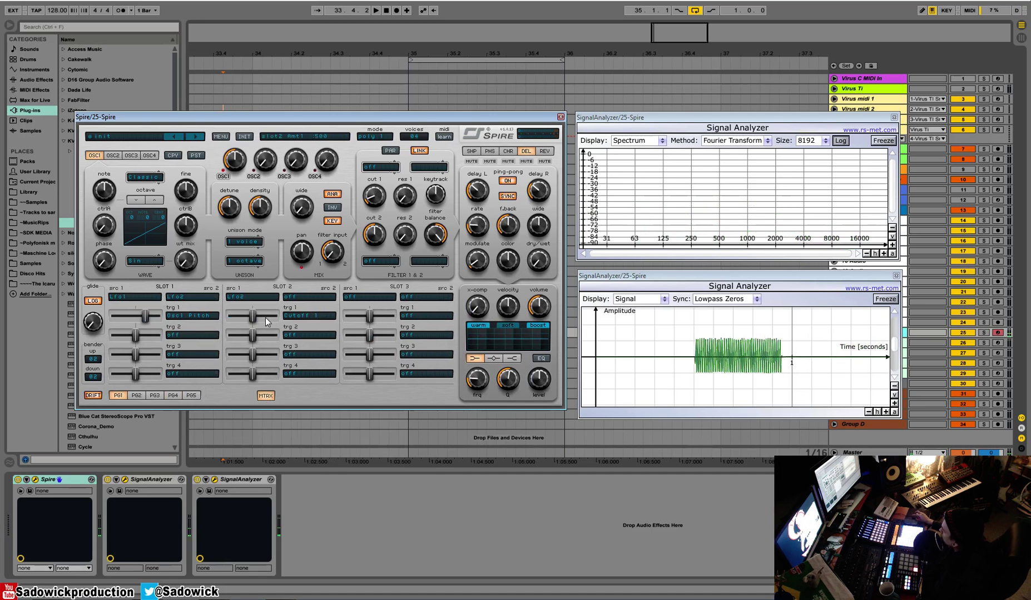
Set filter 1 to the infecto type with the LP2 mode.
click(380, 167)
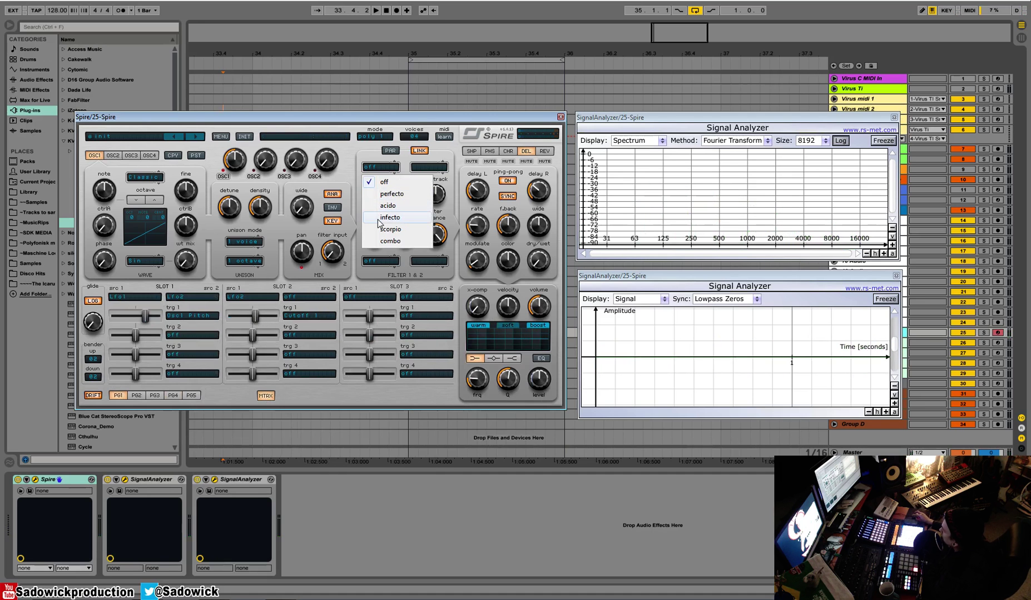
click(390, 217)
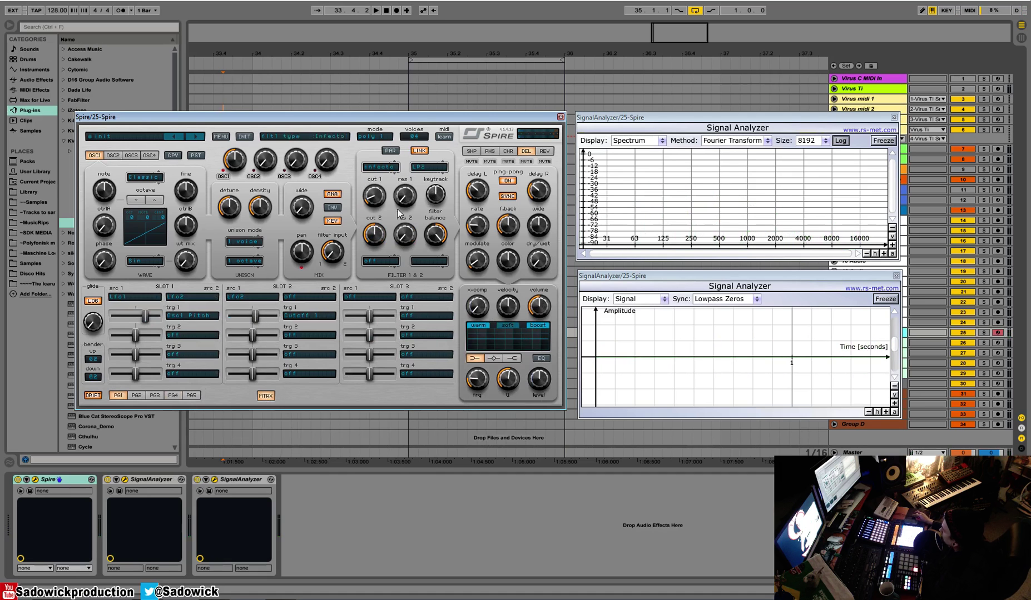
click(434, 168)
click(436, 182)
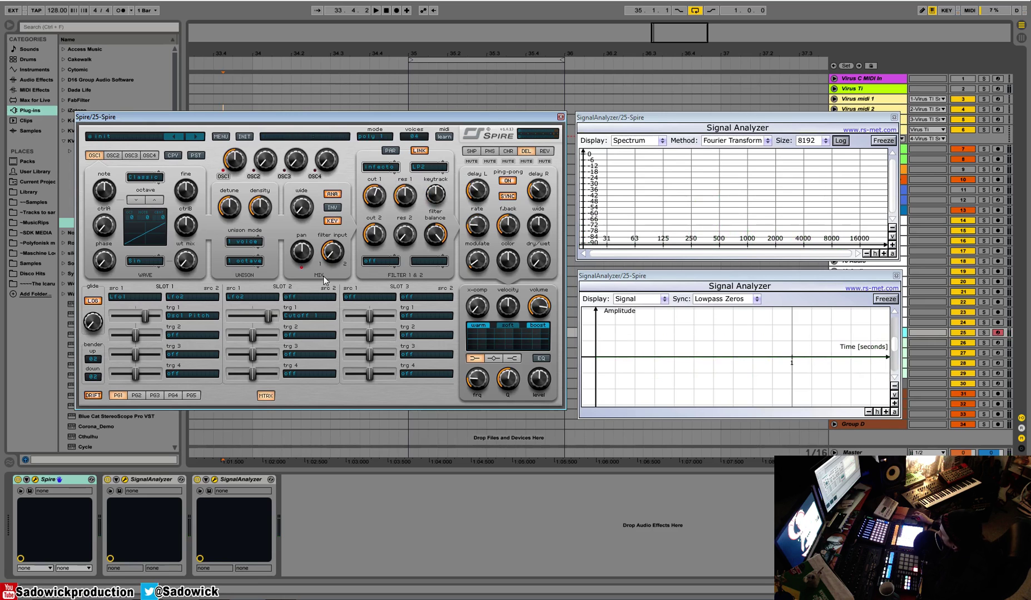
Set matrix slot 3's first source to ModWheel and its first target to Lfo1 Rate.
click(376, 305)
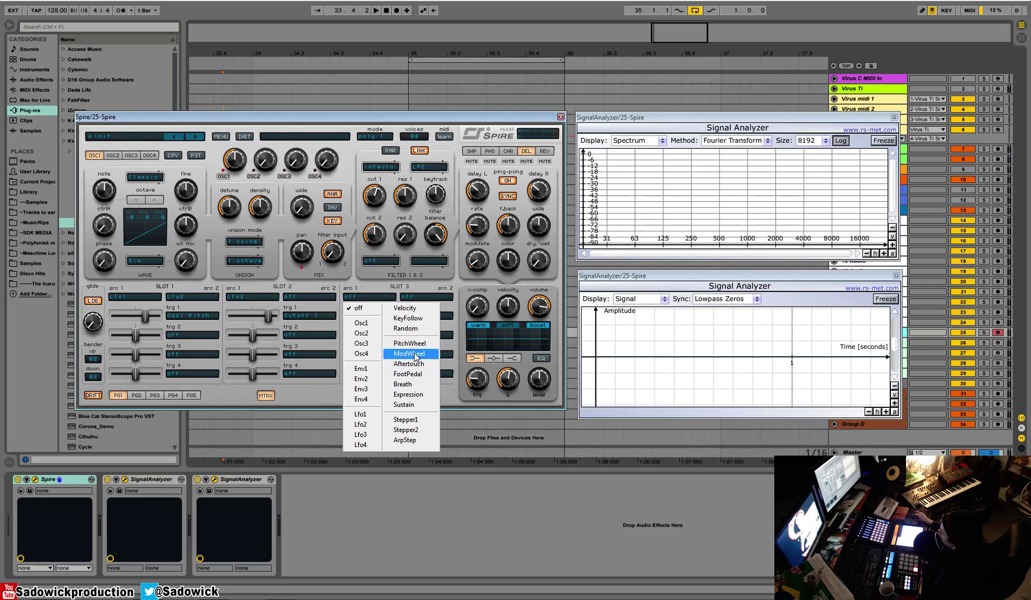
click(414, 355)
click(410, 316)
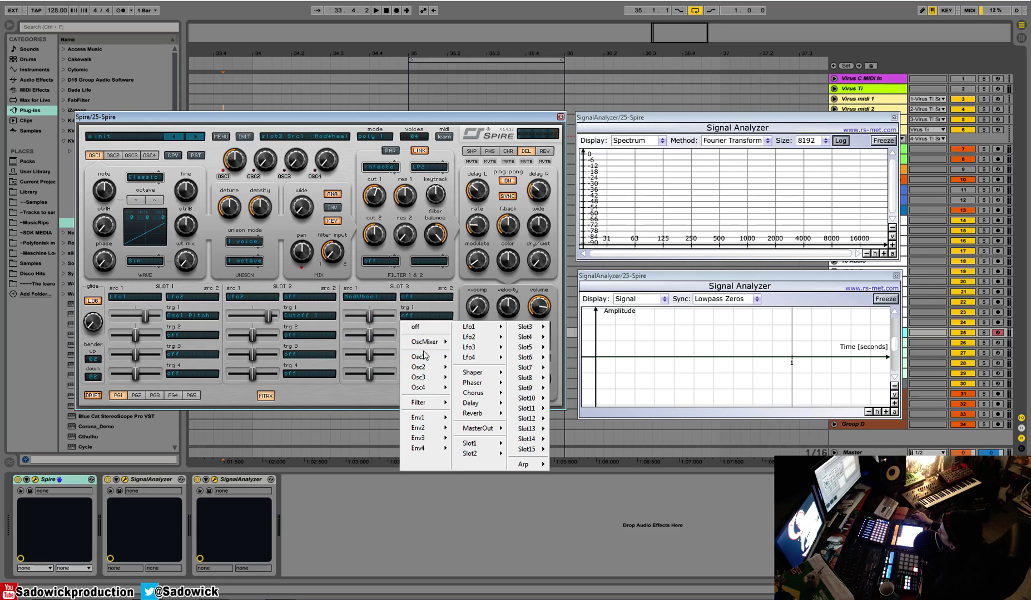
mouse_move(425, 360)
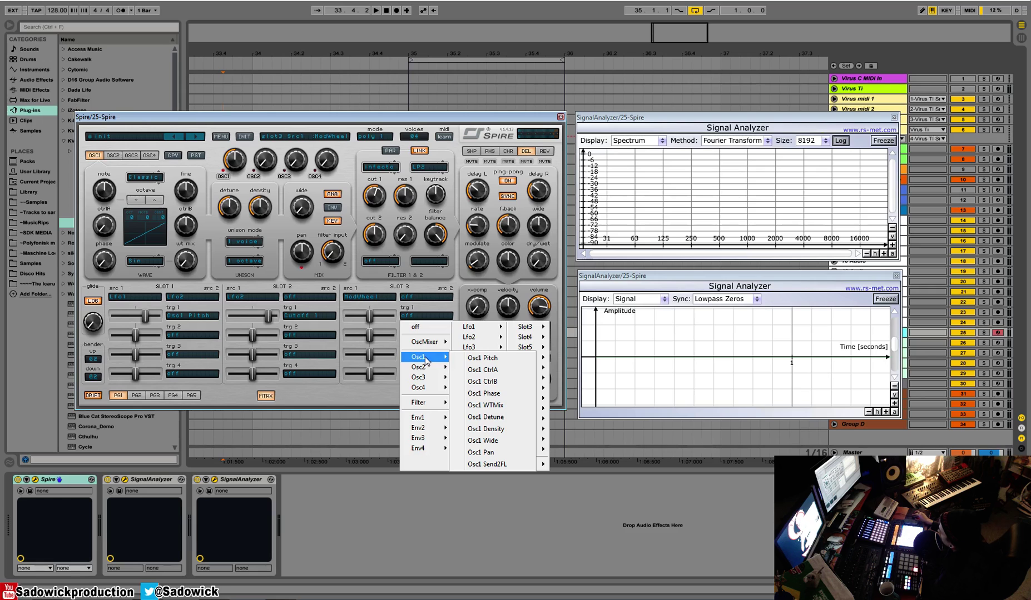
mouse_move(482, 331)
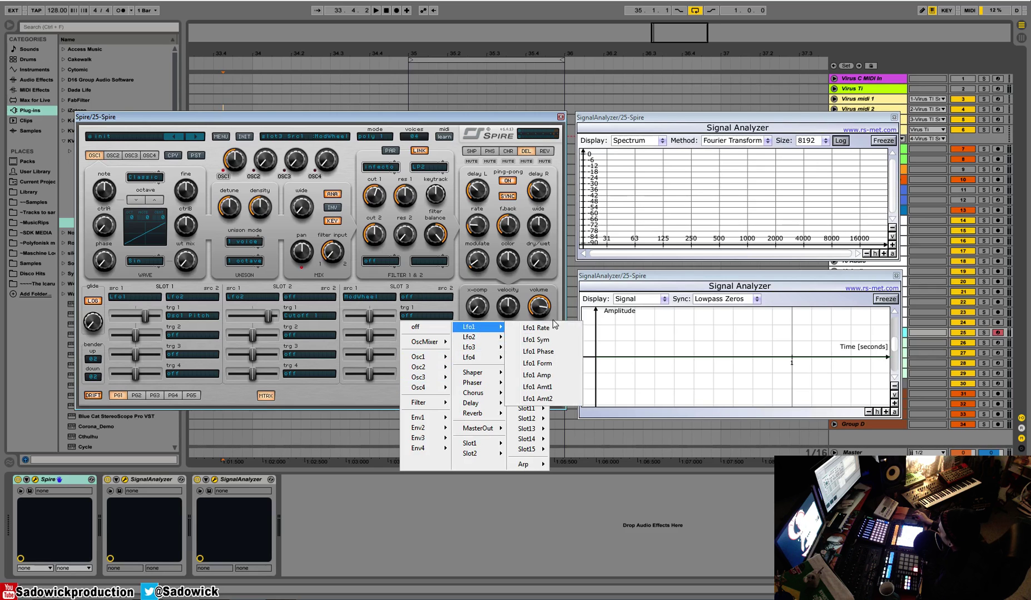
click(537, 329)
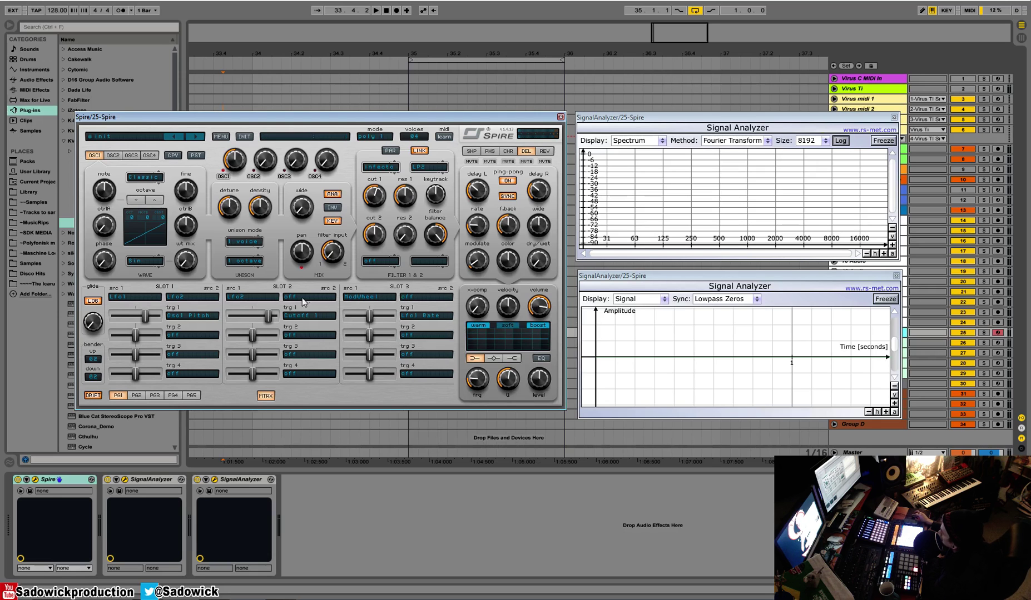
Replace matrix slot 3's first source with Lfo2, clearing the ModWheel assignment.
click(382, 298)
click(358, 308)
click(368, 298)
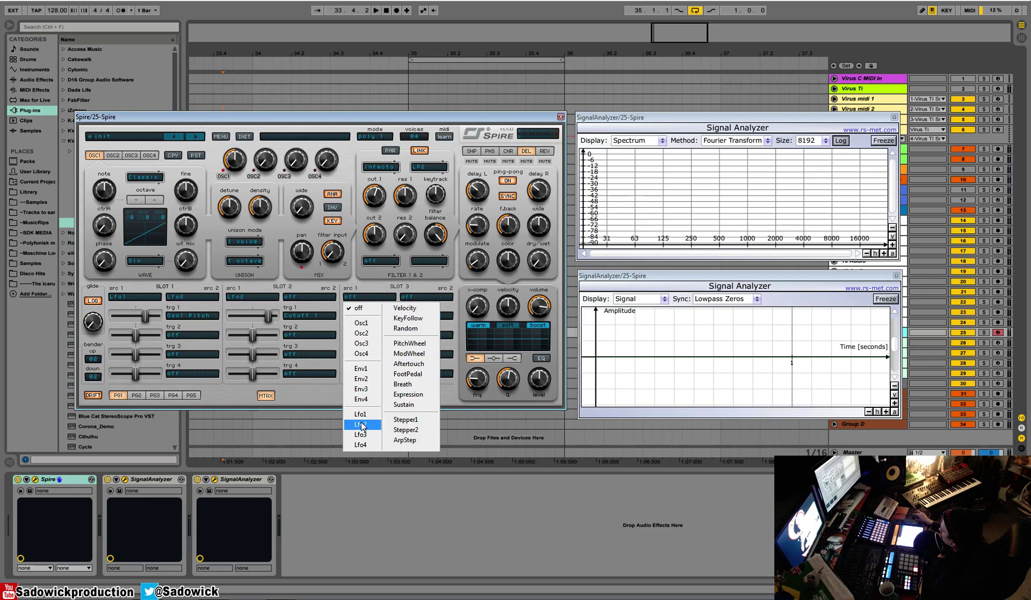
click(362, 426)
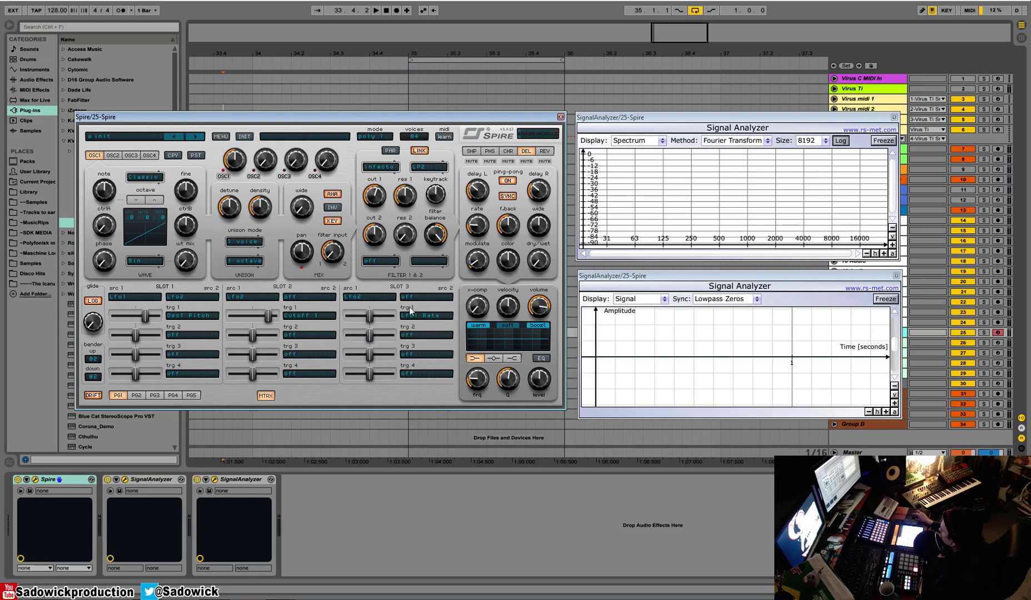
Confirm Lfo1 Rate as matrix slot 3's first target and raise its amount to the positive maximum.
click(415, 317)
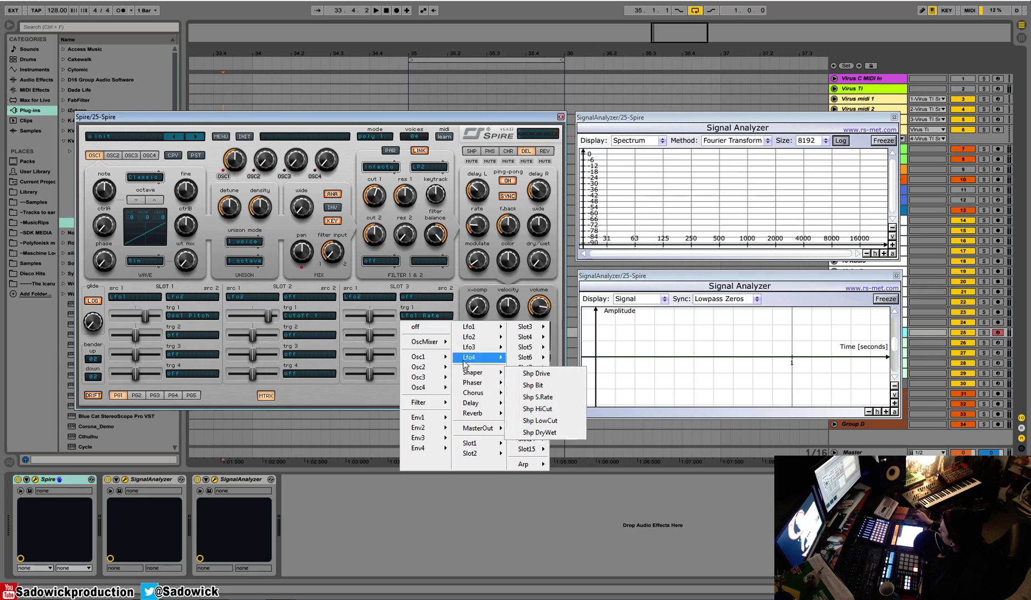
mouse_move(477, 332)
click(537, 329)
drag(370, 316, 398, 322)
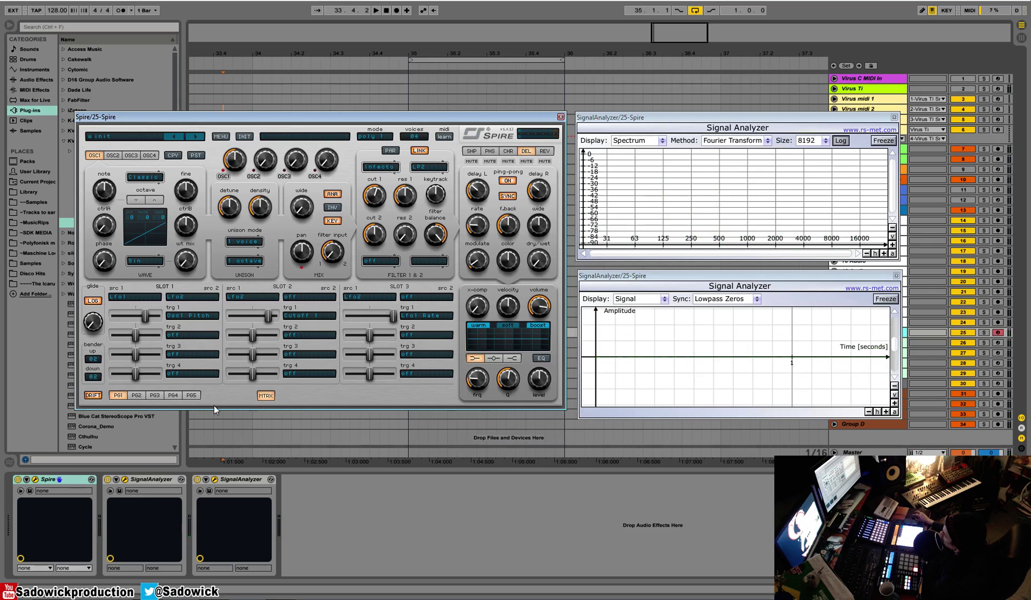
Examine the modulation matrix pages and the envelope 1 and LFO 2 settings behind the matrix view.
click(192, 396)
click(118, 395)
click(265, 396)
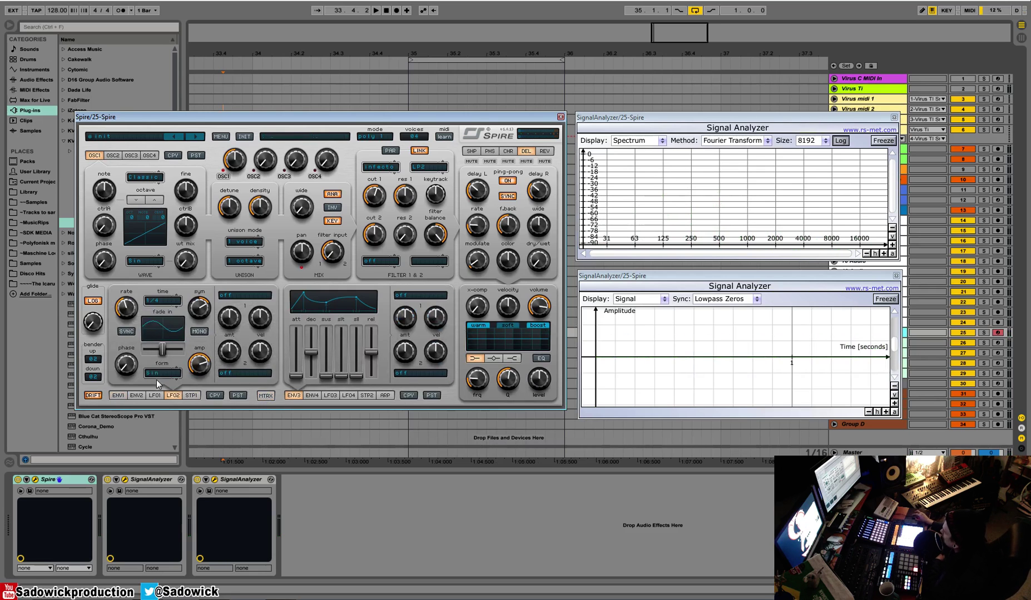
click(118, 395)
click(171, 396)
Route Lfo3 to Osc1 Pan in matrix slot 4 on the second page, with the amount at its positive maximum.
click(266, 395)
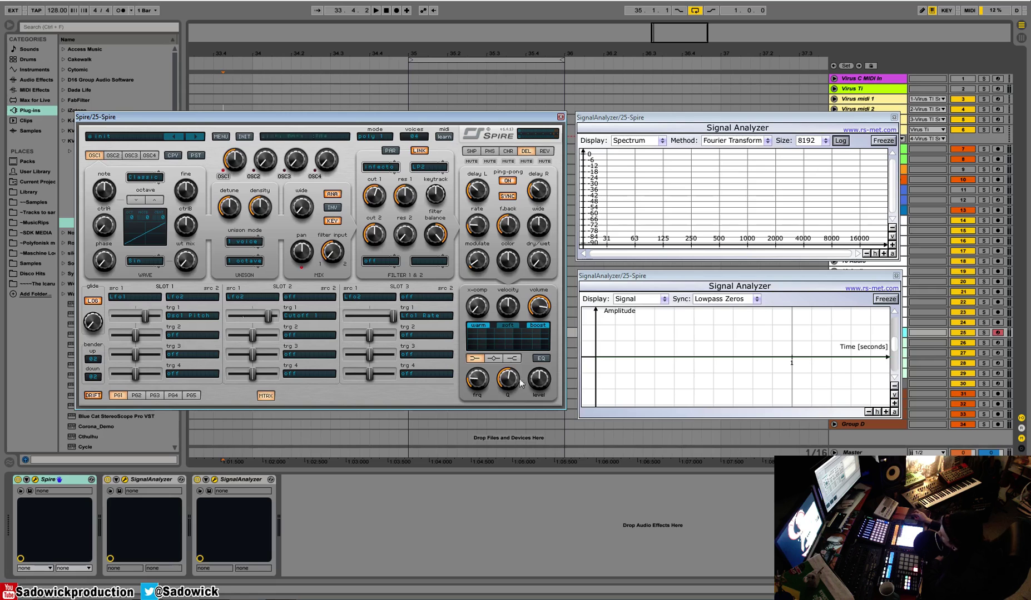
click(136, 396)
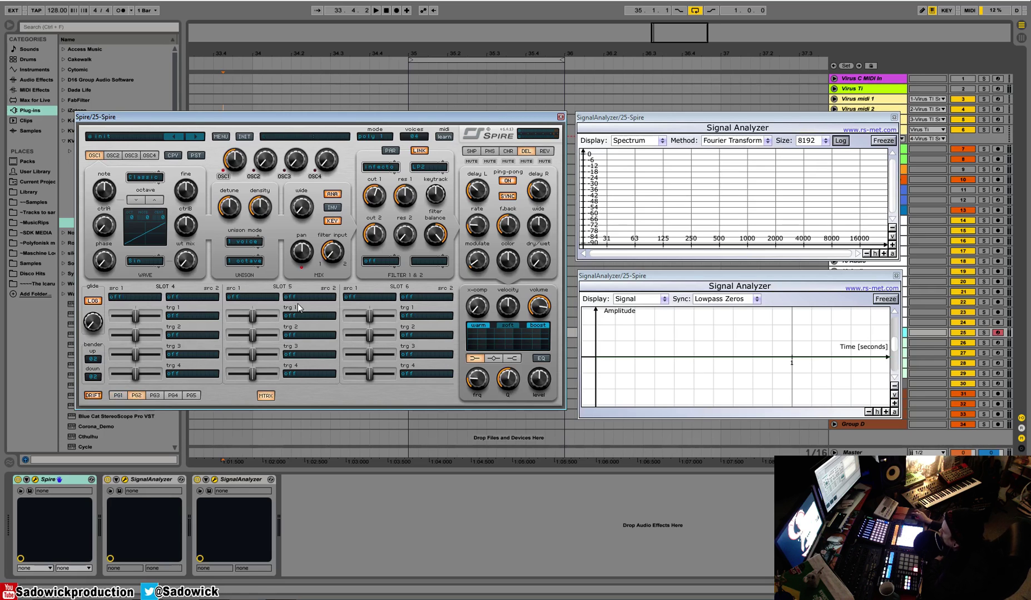
click(124, 297)
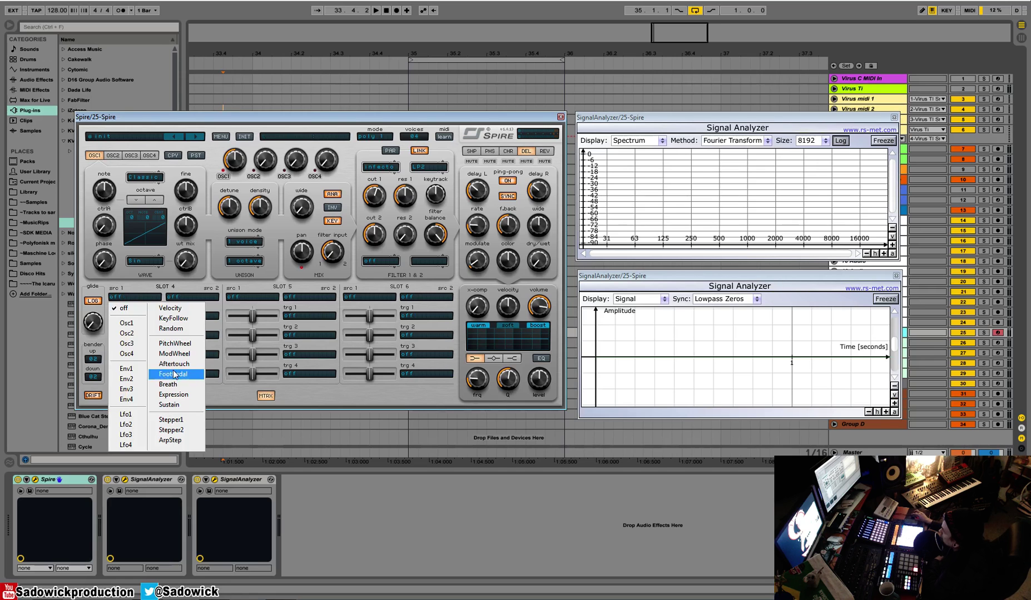
click(212, 295)
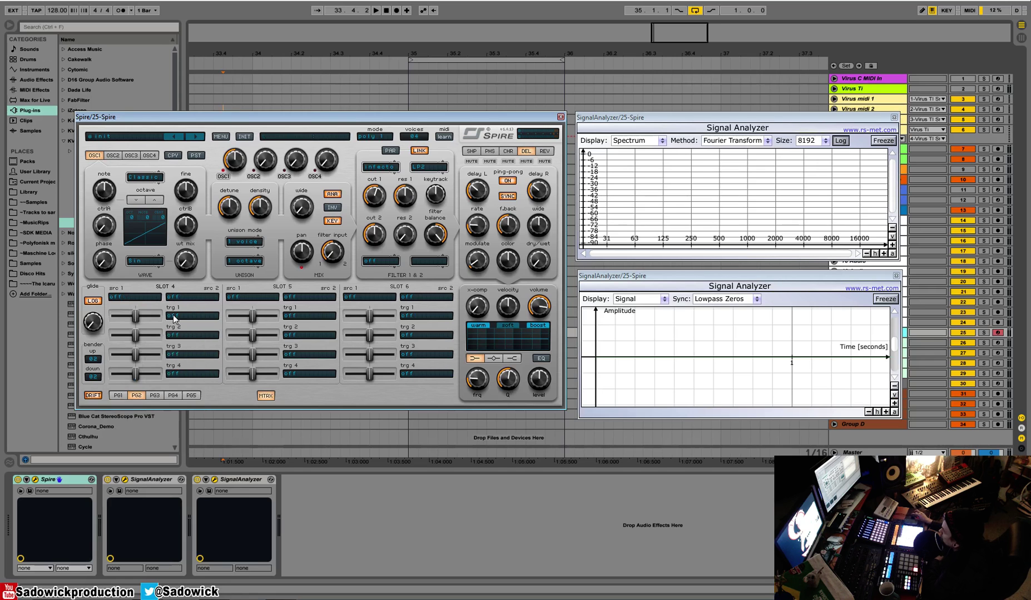
click(175, 315)
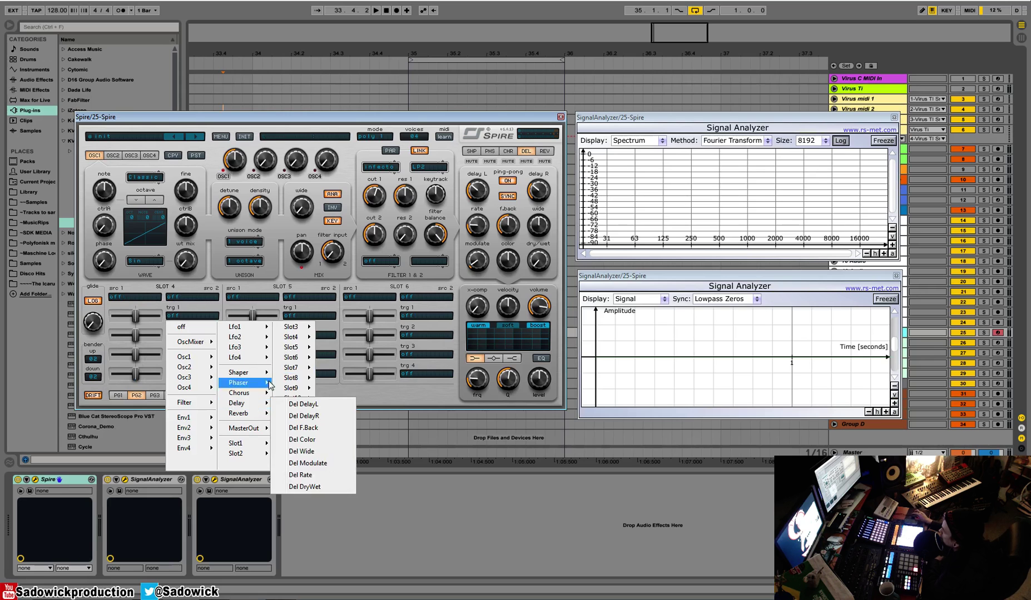
mouse_move(305, 328)
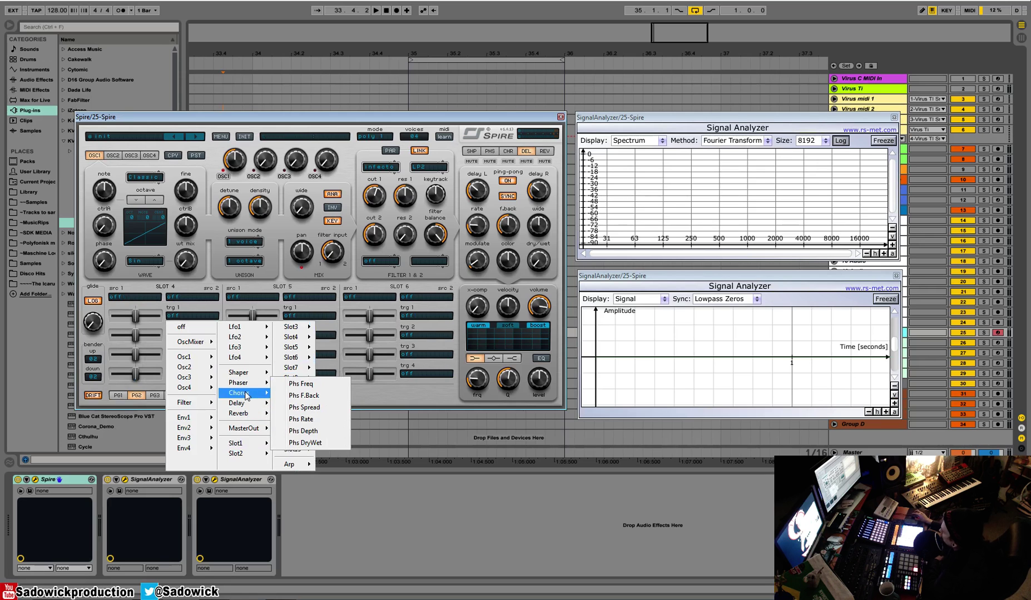
mouse_move(248, 376)
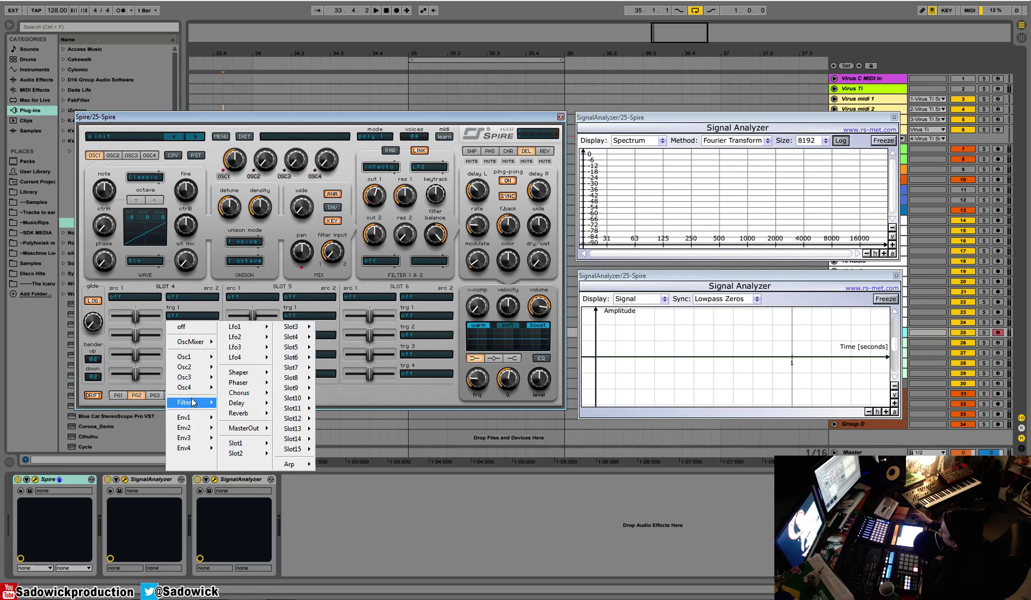
mouse_move(198, 358)
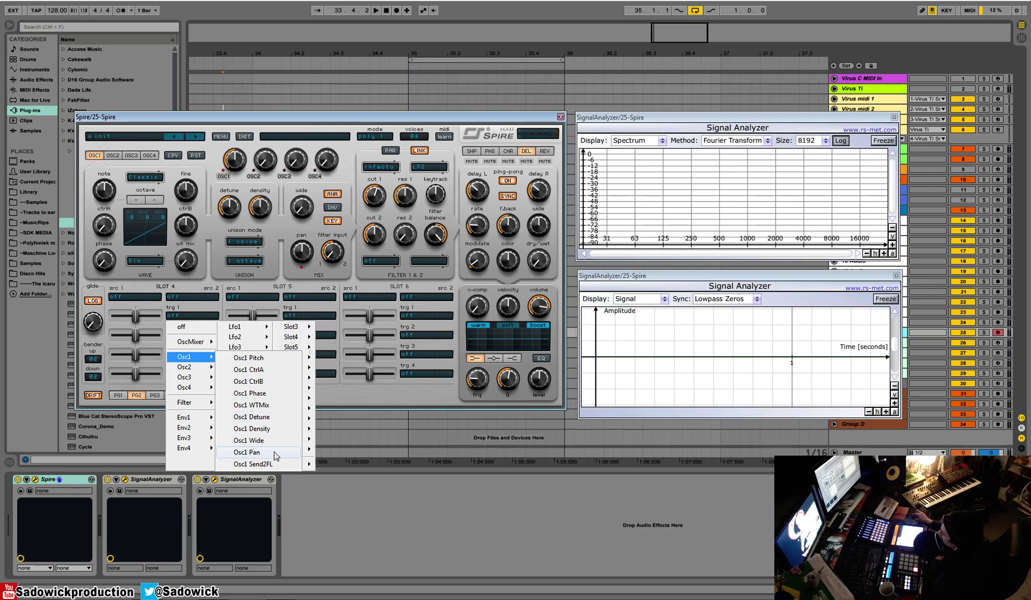
click(275, 453)
click(151, 297)
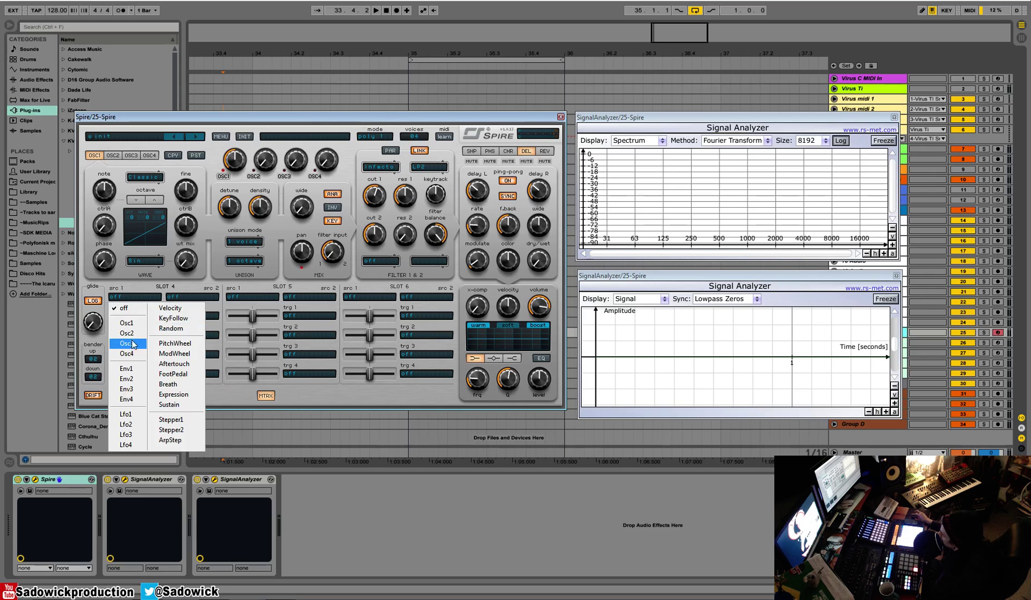
click(140, 432)
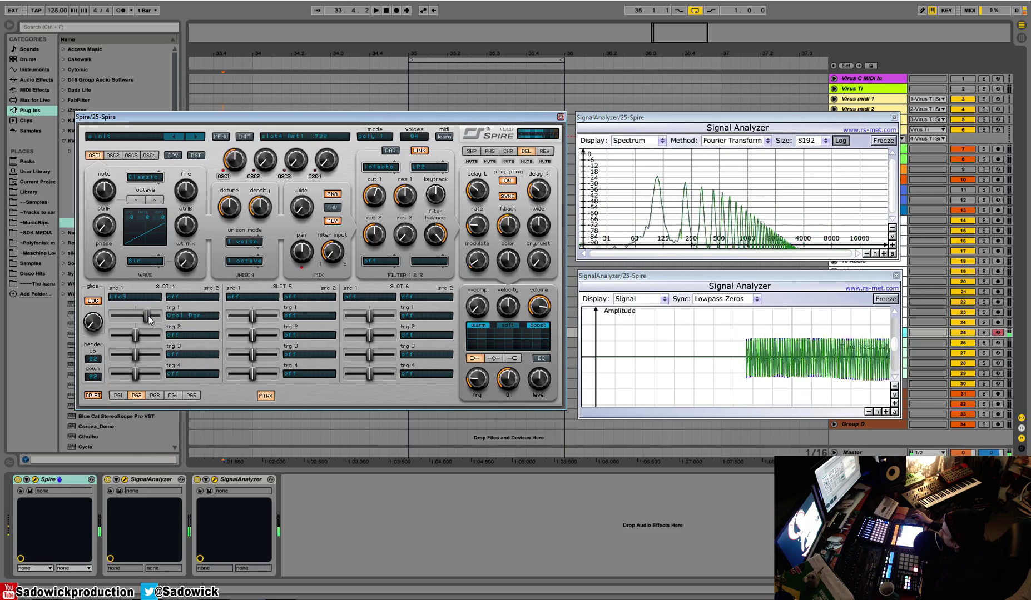
drag(138, 314, 166, 322)
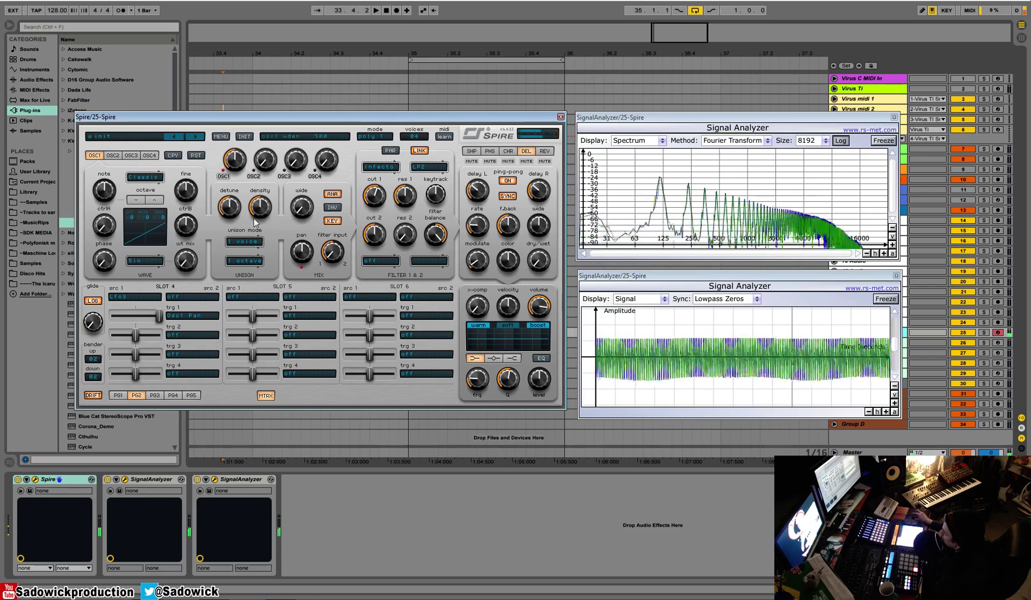
Adjust filter 1's cutoff and resonance, and increase the shaper's drive and dry/wet while auditioning the panning.
drag(378, 195, 408, 173)
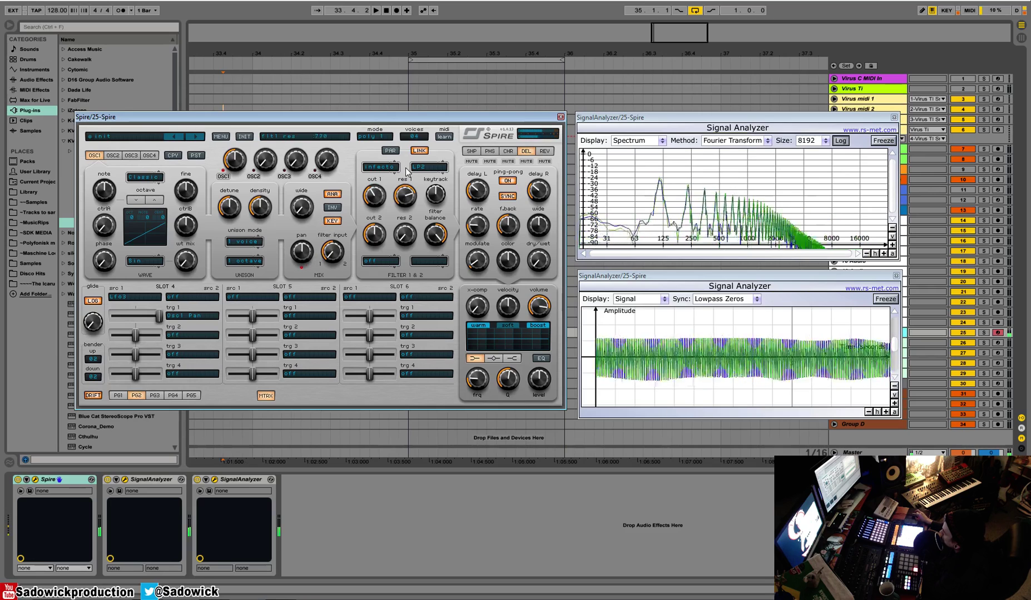
click(472, 151)
drag(475, 218, 486, 177)
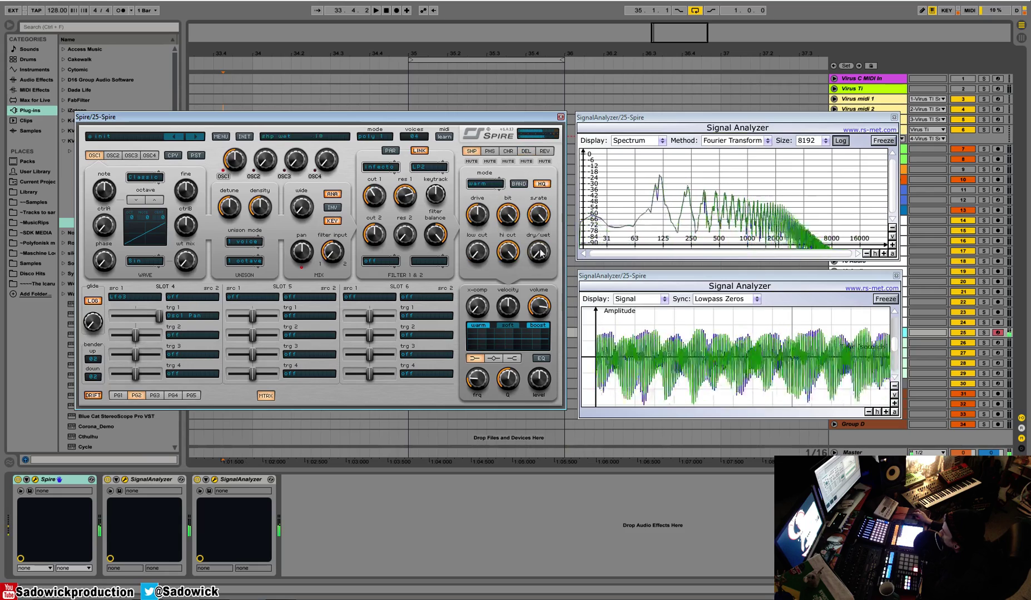
click(526, 152)
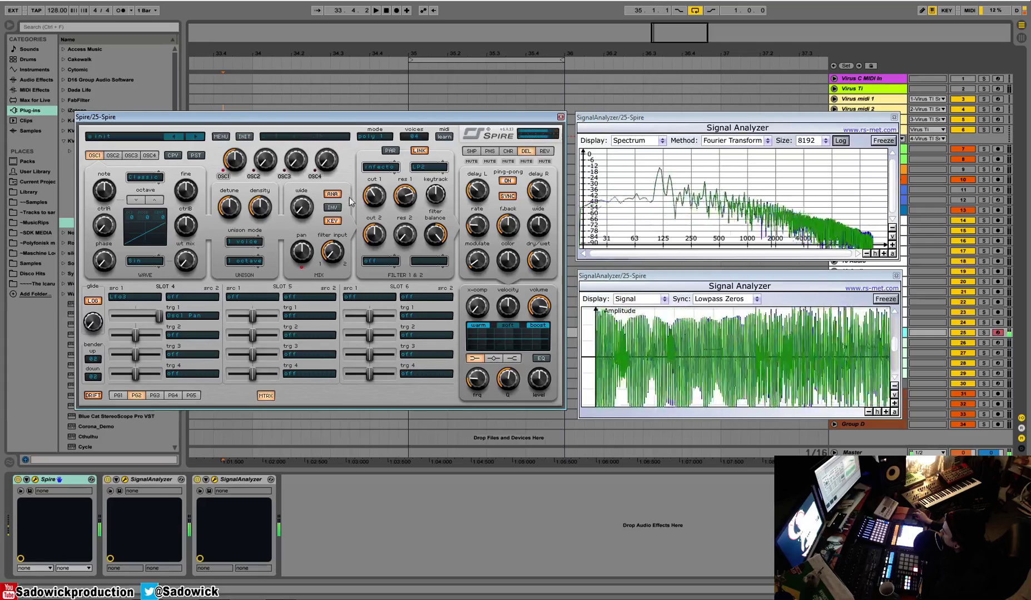
drag(377, 209, 387, 174)
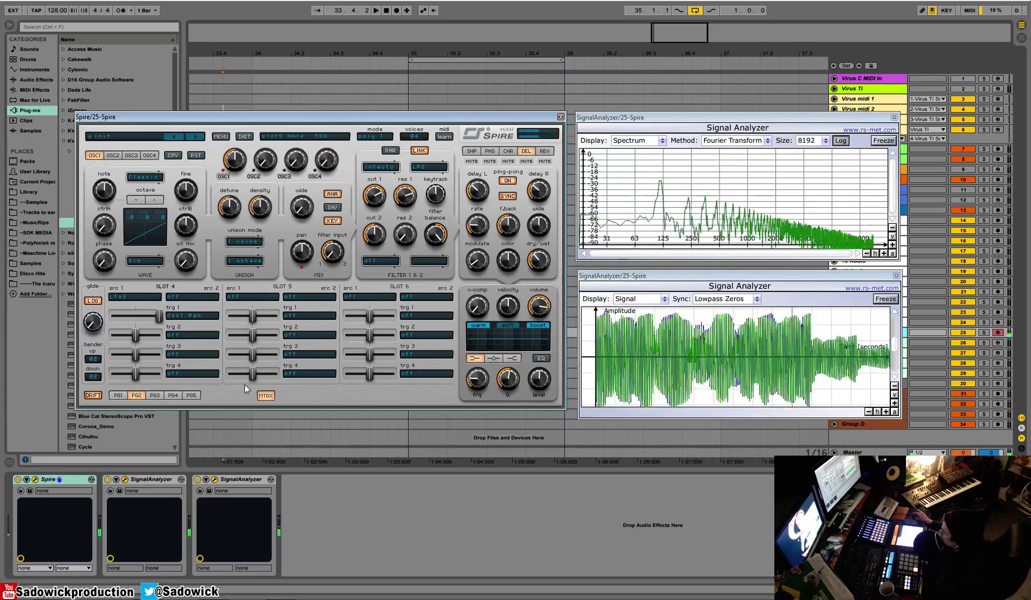
Leave the matrix view and reset the whole patch to its initial state.
click(269, 399)
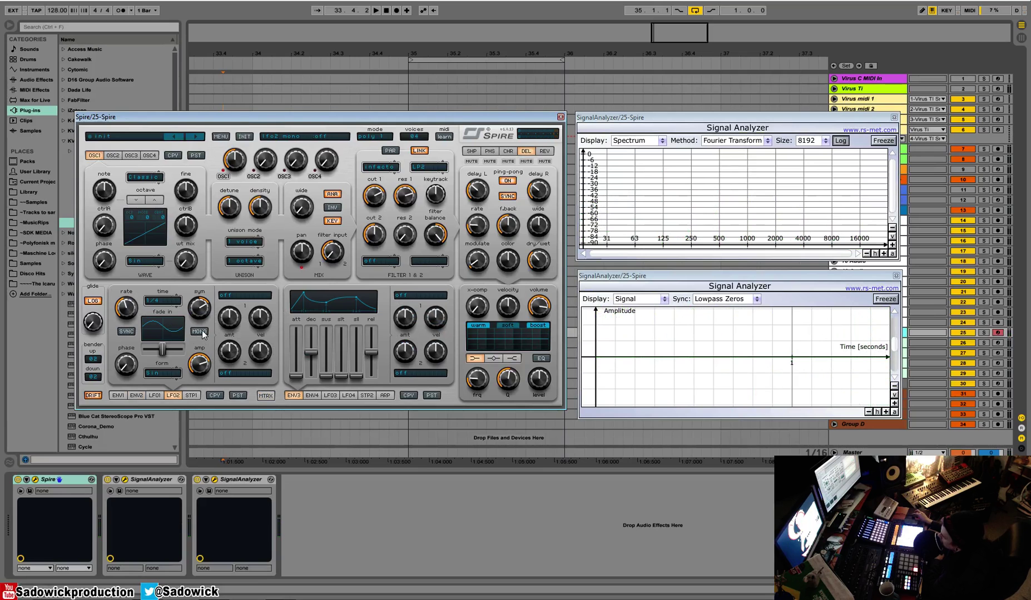
click(221, 137)
click(244, 136)
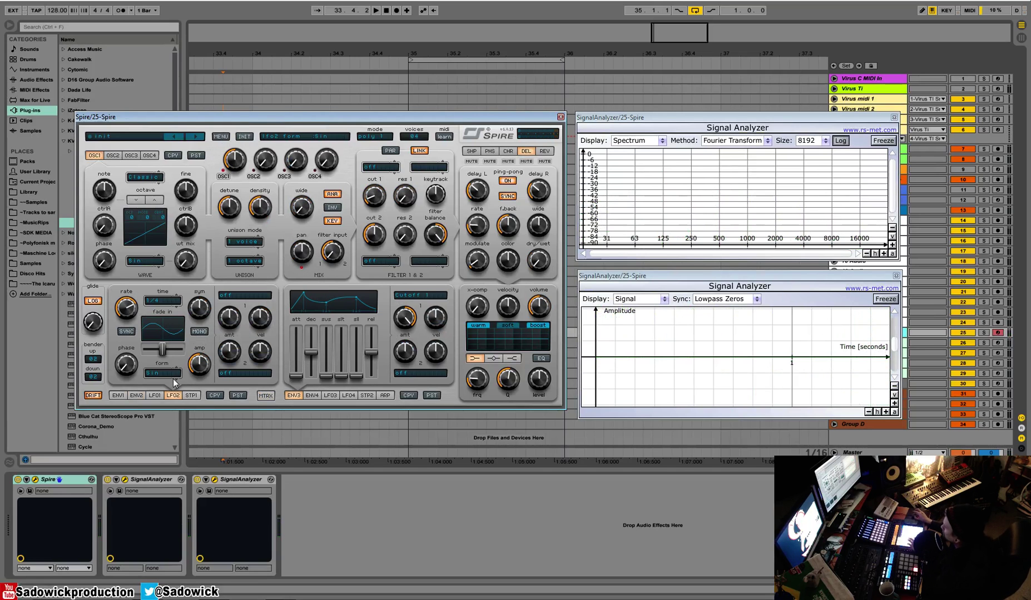
Set LFO 2's first target to Osc1 Pitch.
click(251, 295)
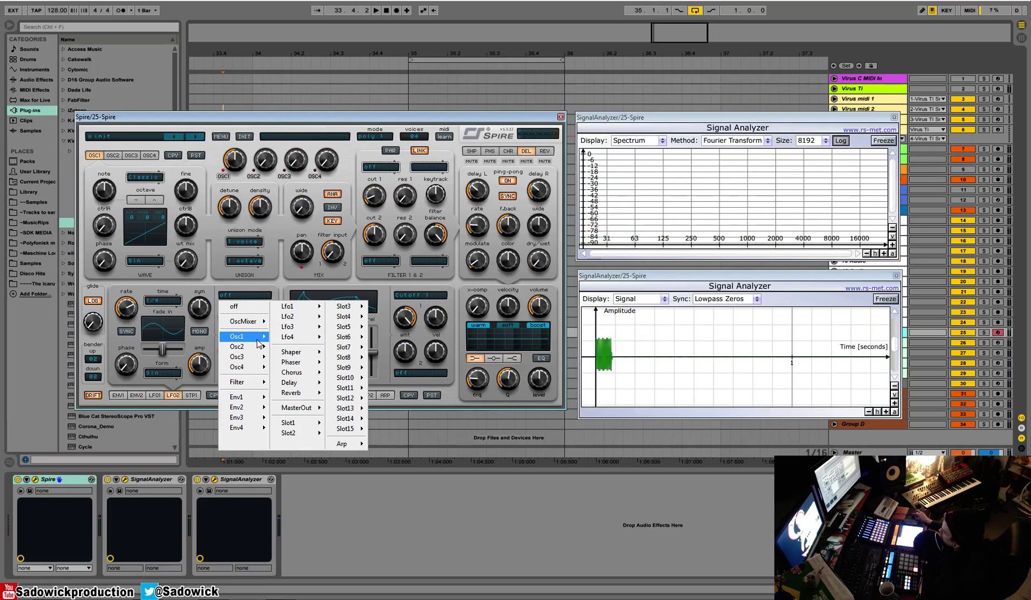
mouse_move(245, 336)
click(319, 338)
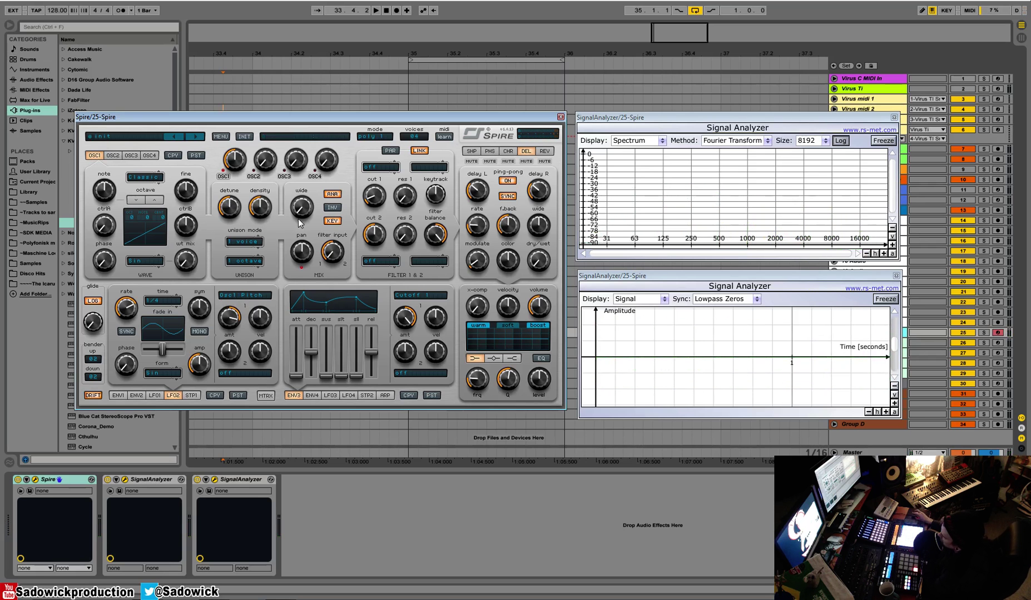
Toggle LFO 2's mono mode several times and raise its modulation amount on the oscillator pitch.
click(201, 332)
click(200, 332)
click(202, 332)
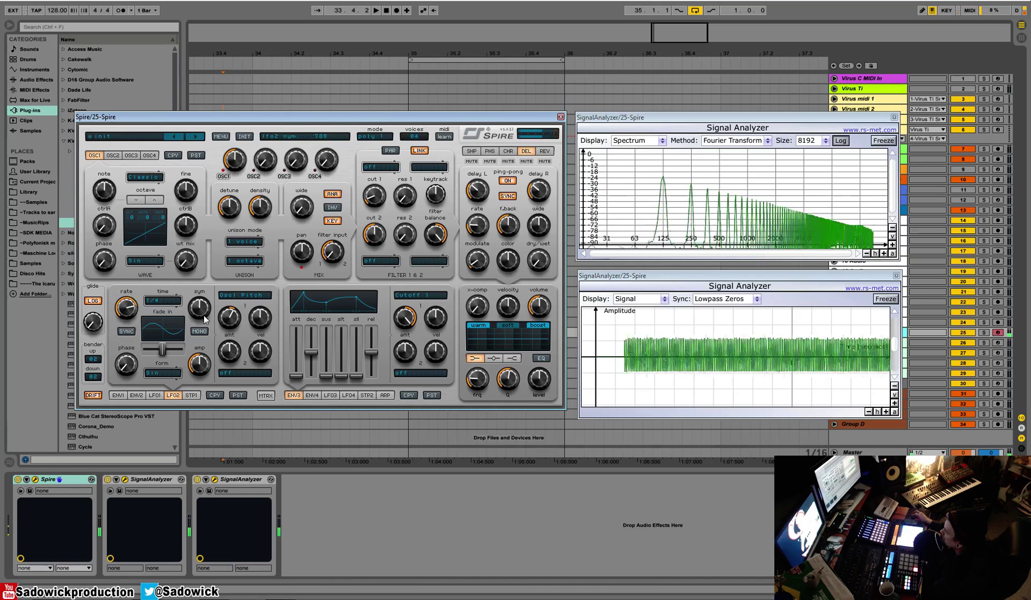
drag(229, 318, 233, 313)
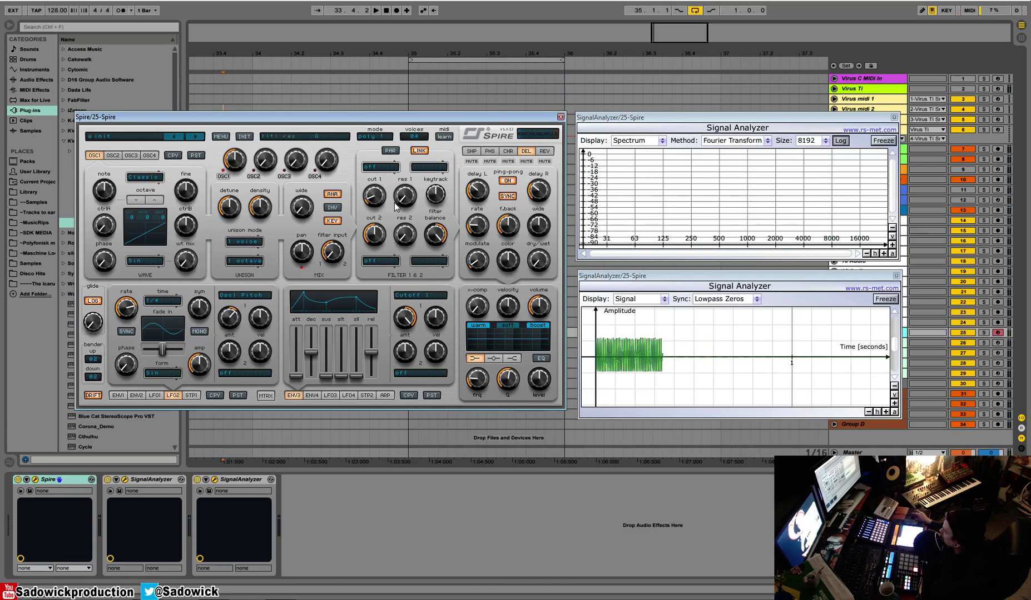
Set oscillator 1's unison mode to multiple voices and increase its stereo wide amount.
click(245, 241)
click(257, 317)
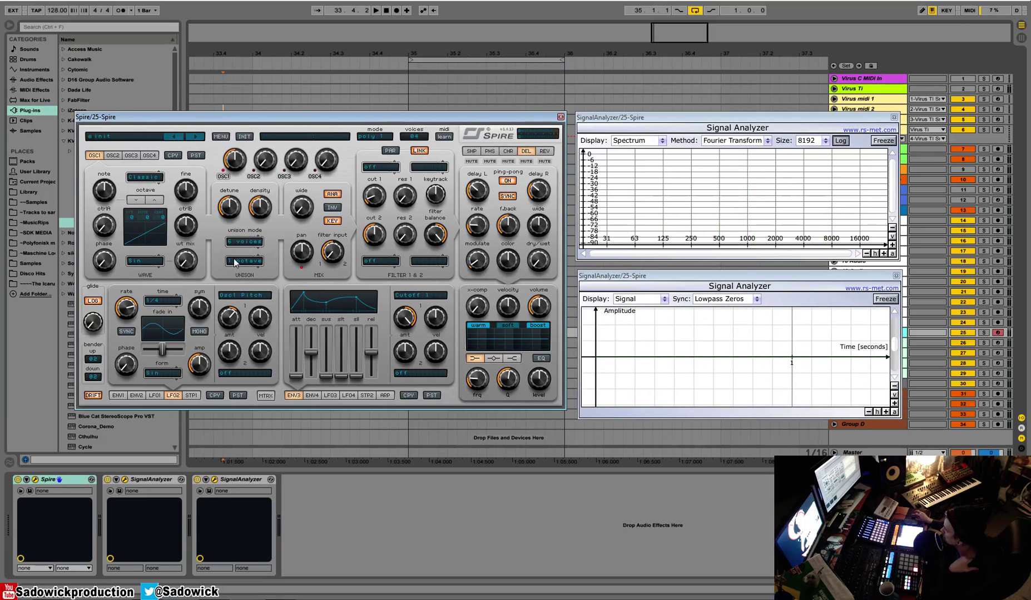
drag(306, 203, 310, 149)
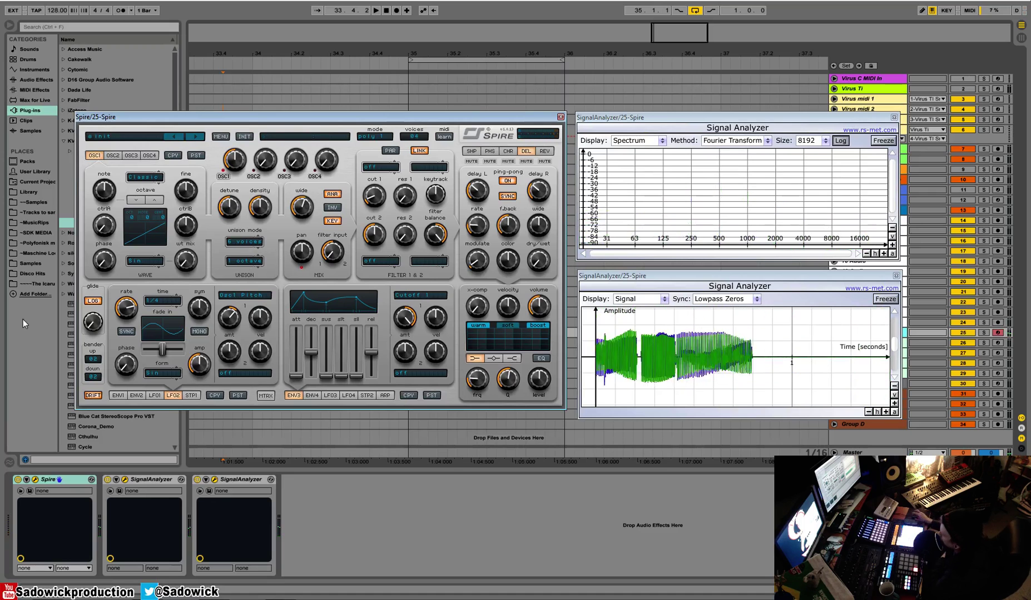
Show the modulation matrix and set slot 5's first amount to a strongly negative value.
click(266, 395)
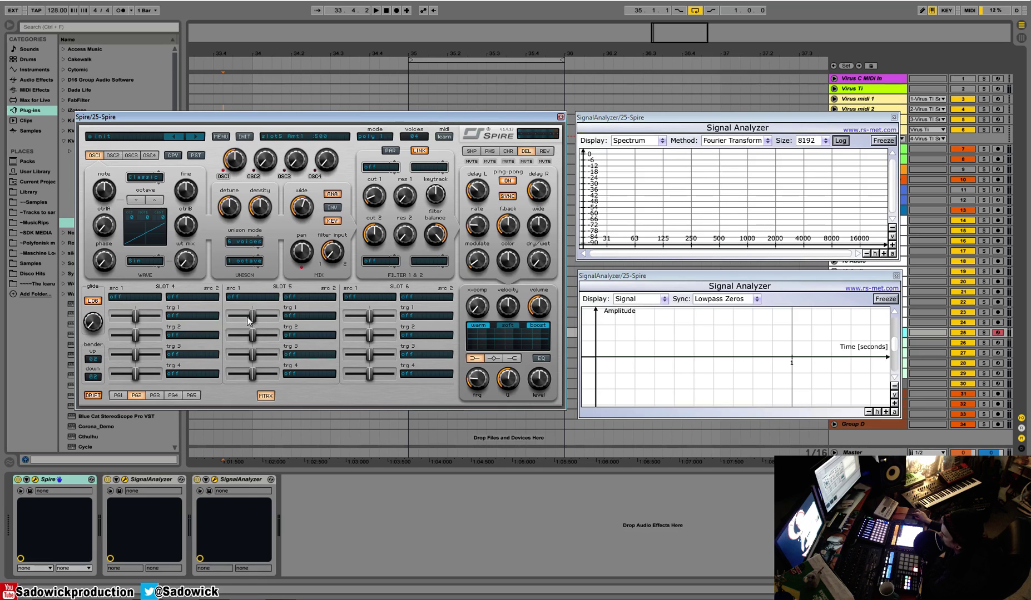
drag(250, 317, 106, 311)
drag(496, 350, 203, 312)
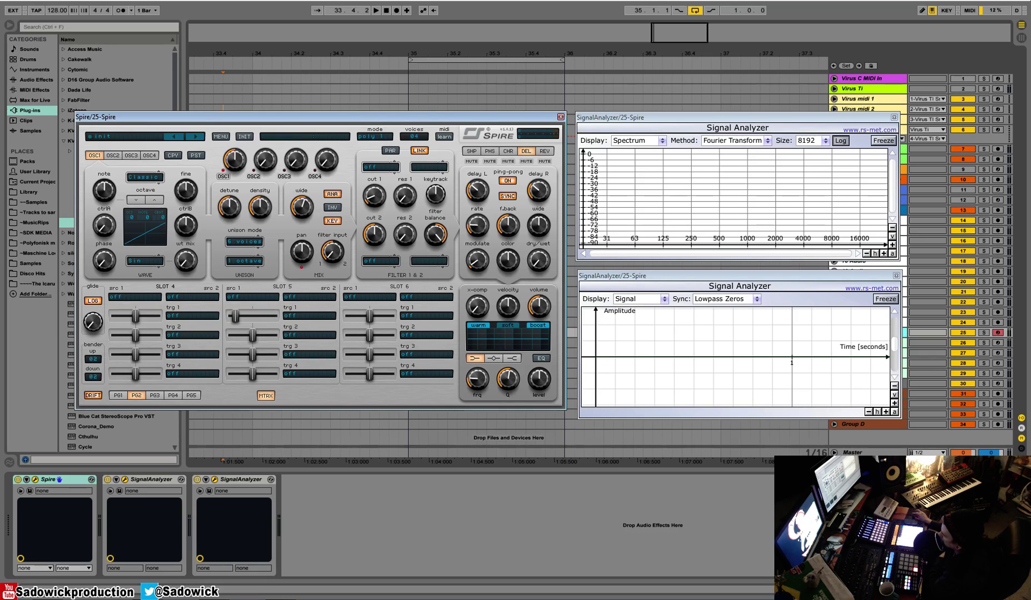